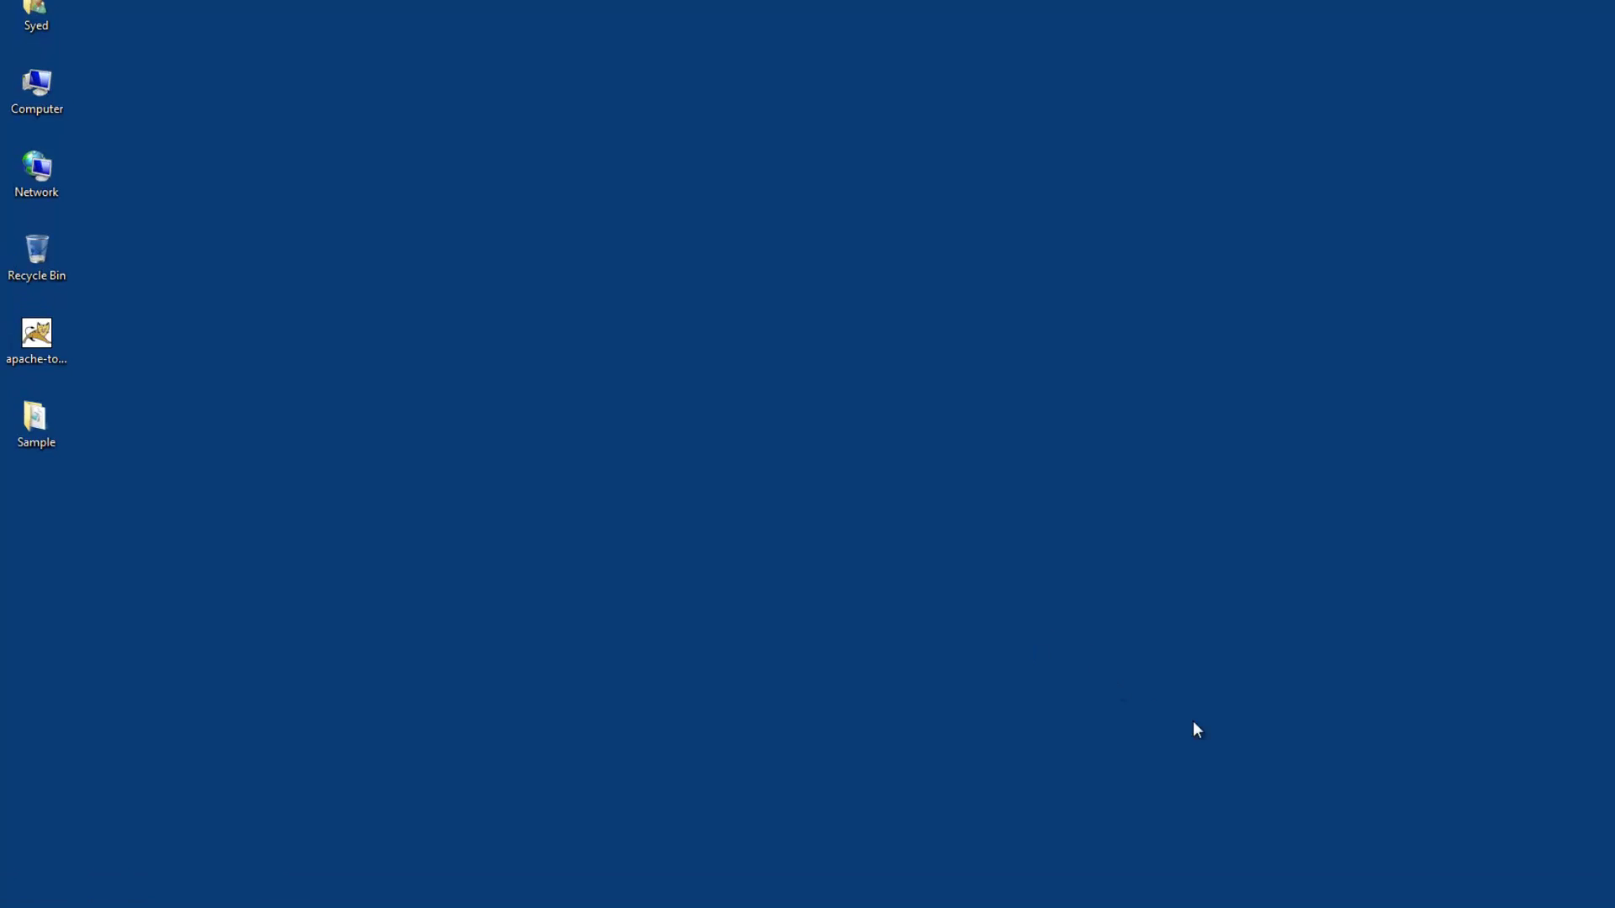
Browse into WEB-INF\classes and open MyServlet.java to view its code
double_click(69, 638)
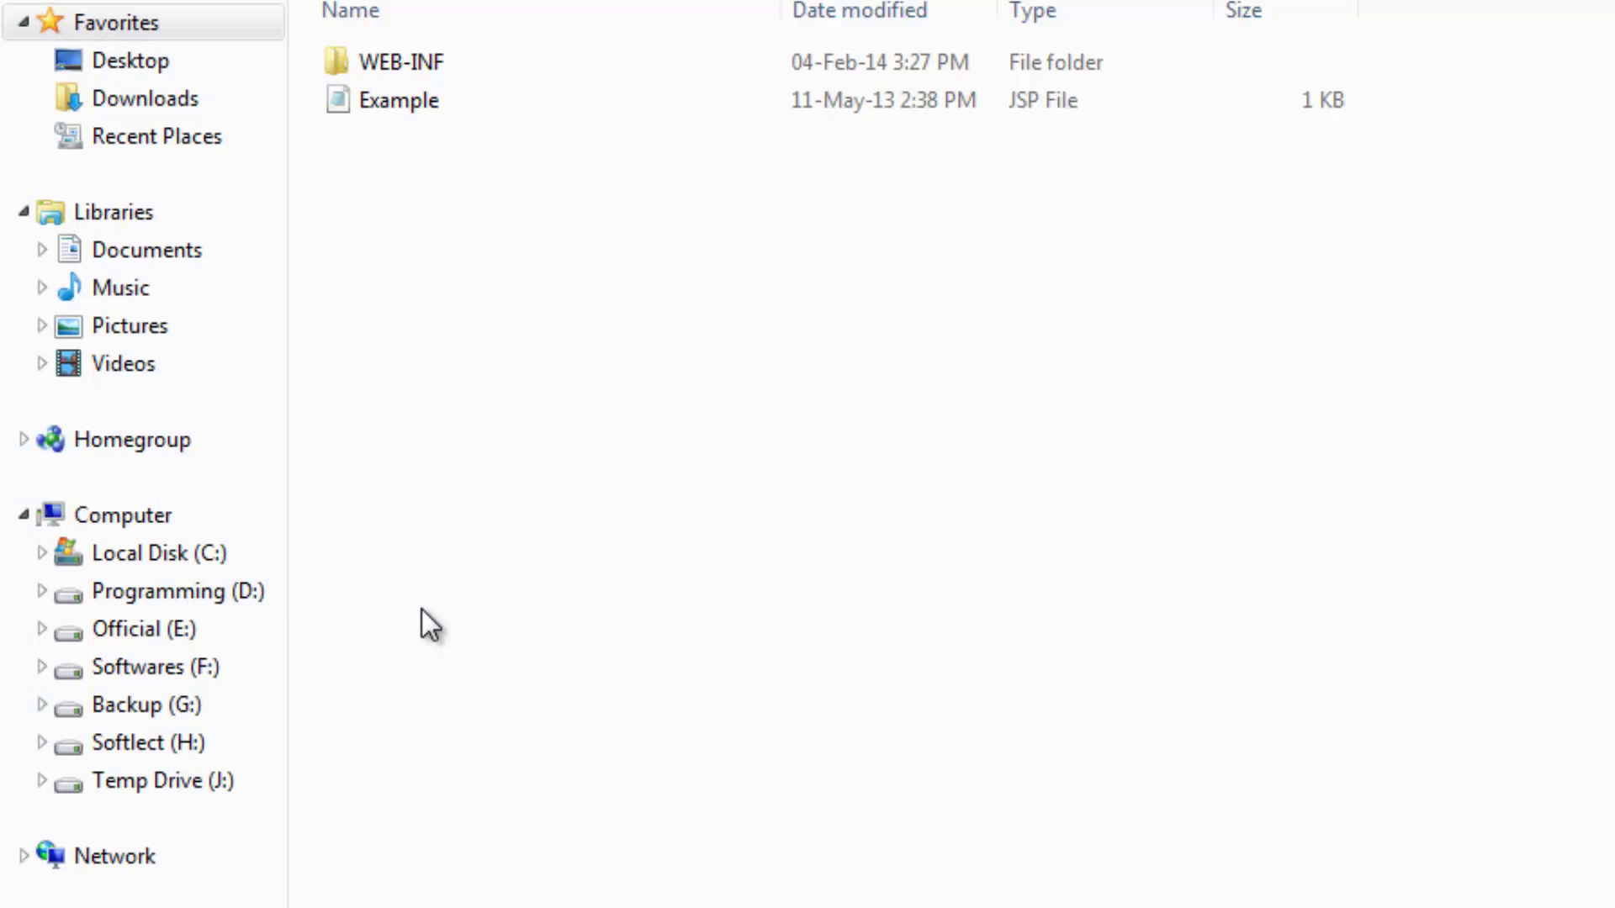
double_click(384, 63)
double_click(382, 73)
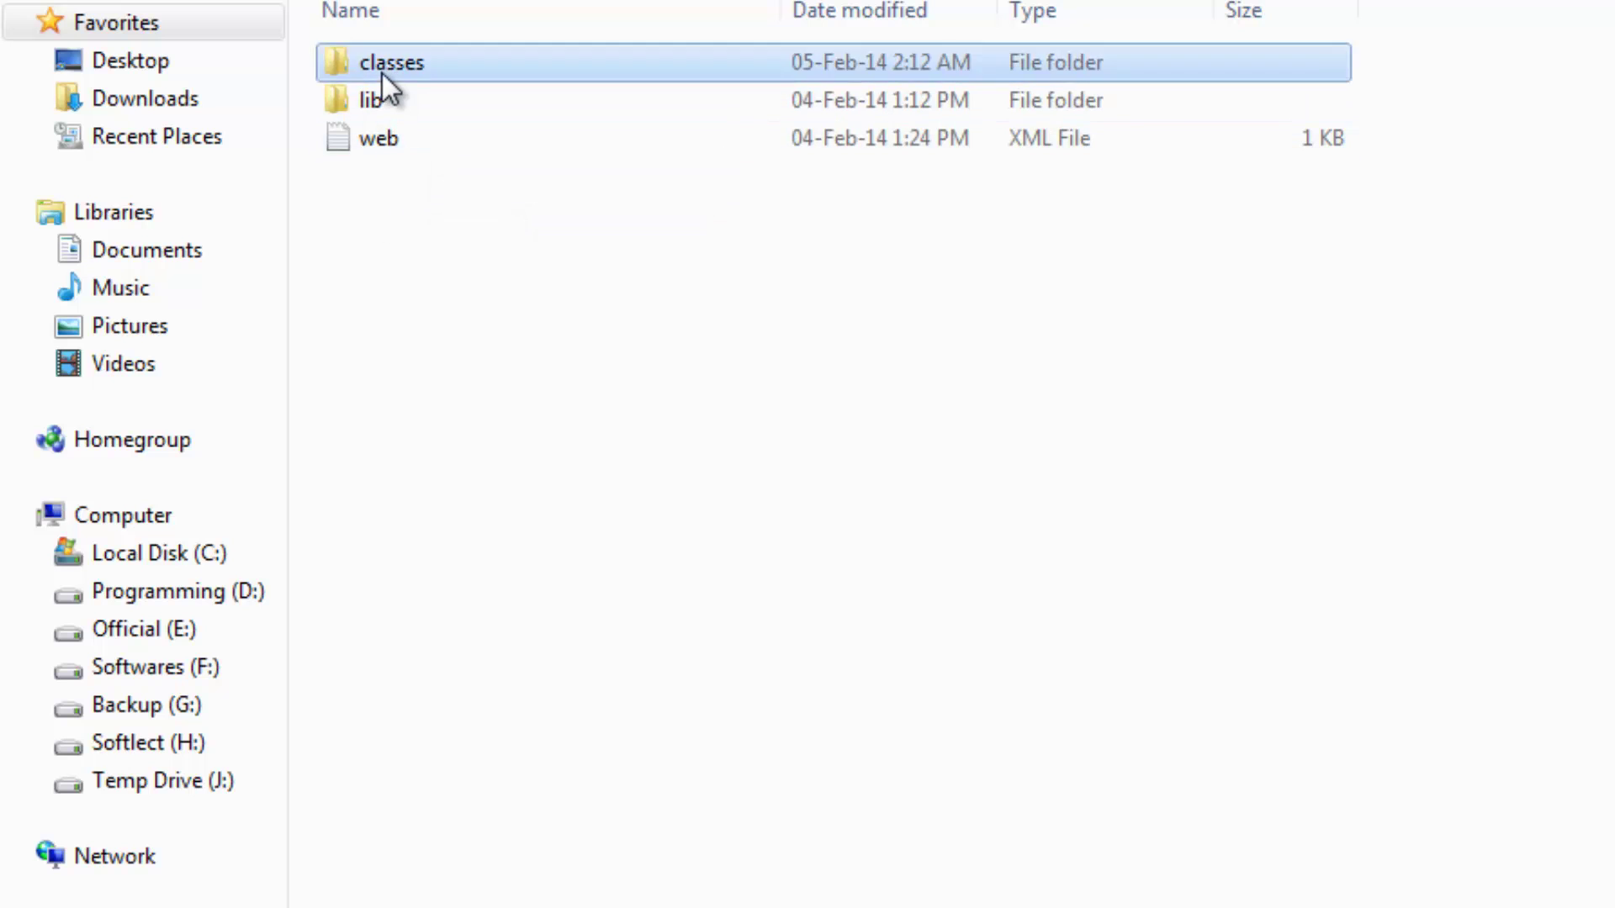
double_click(392, 72)
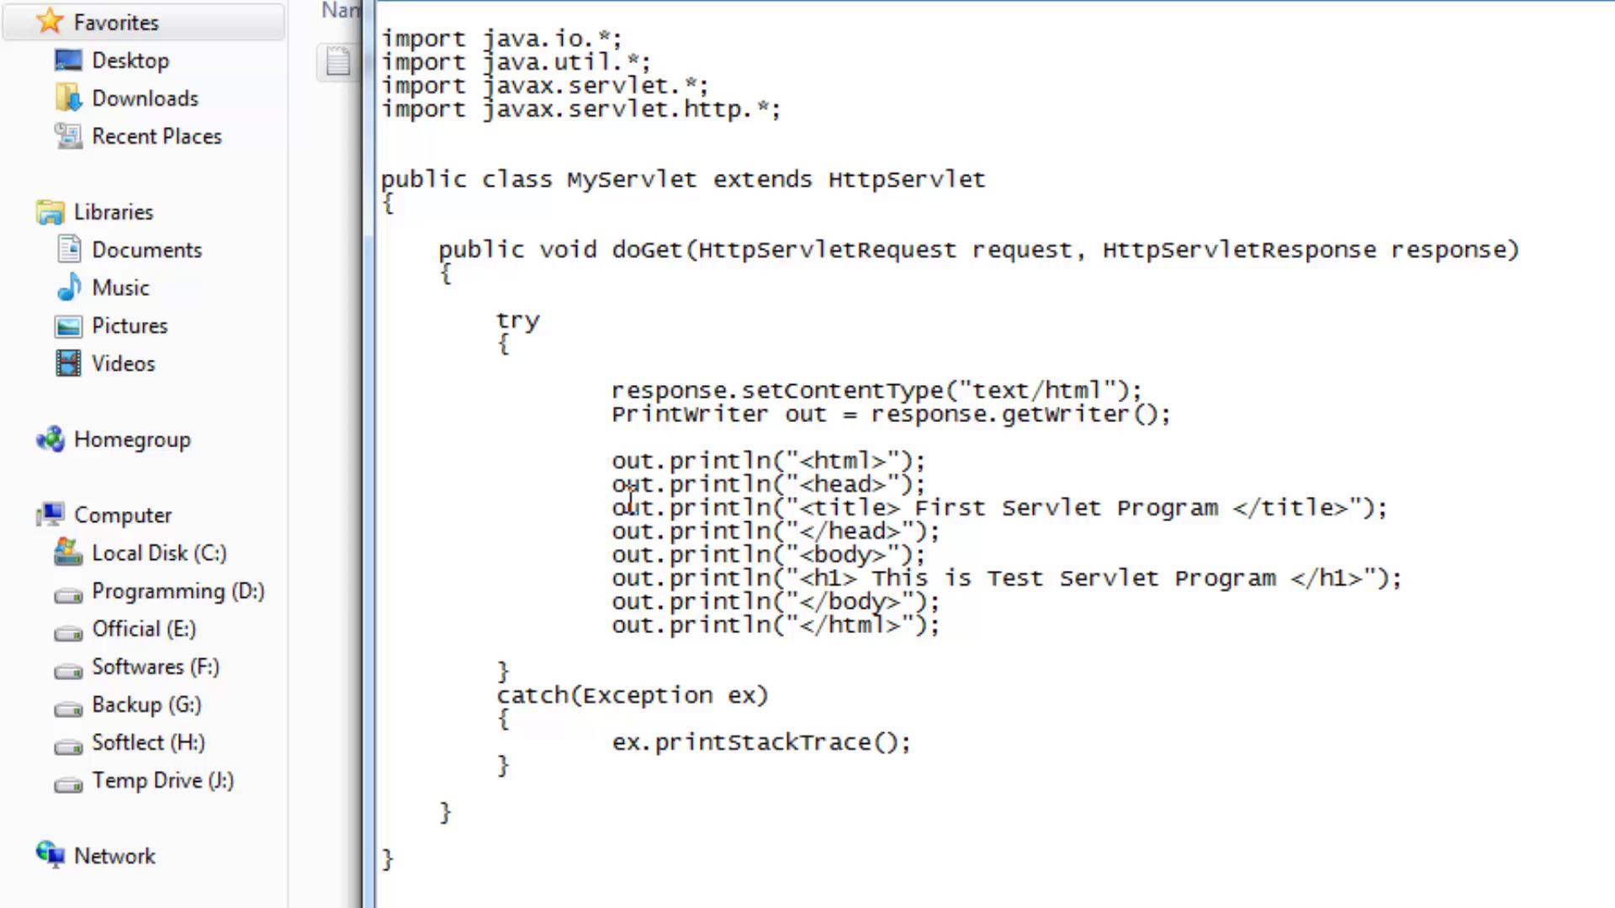
Highlight the two javax.servlet import lines, then close the editor and deselect MyServlet
drag(382, 85, 795, 111)
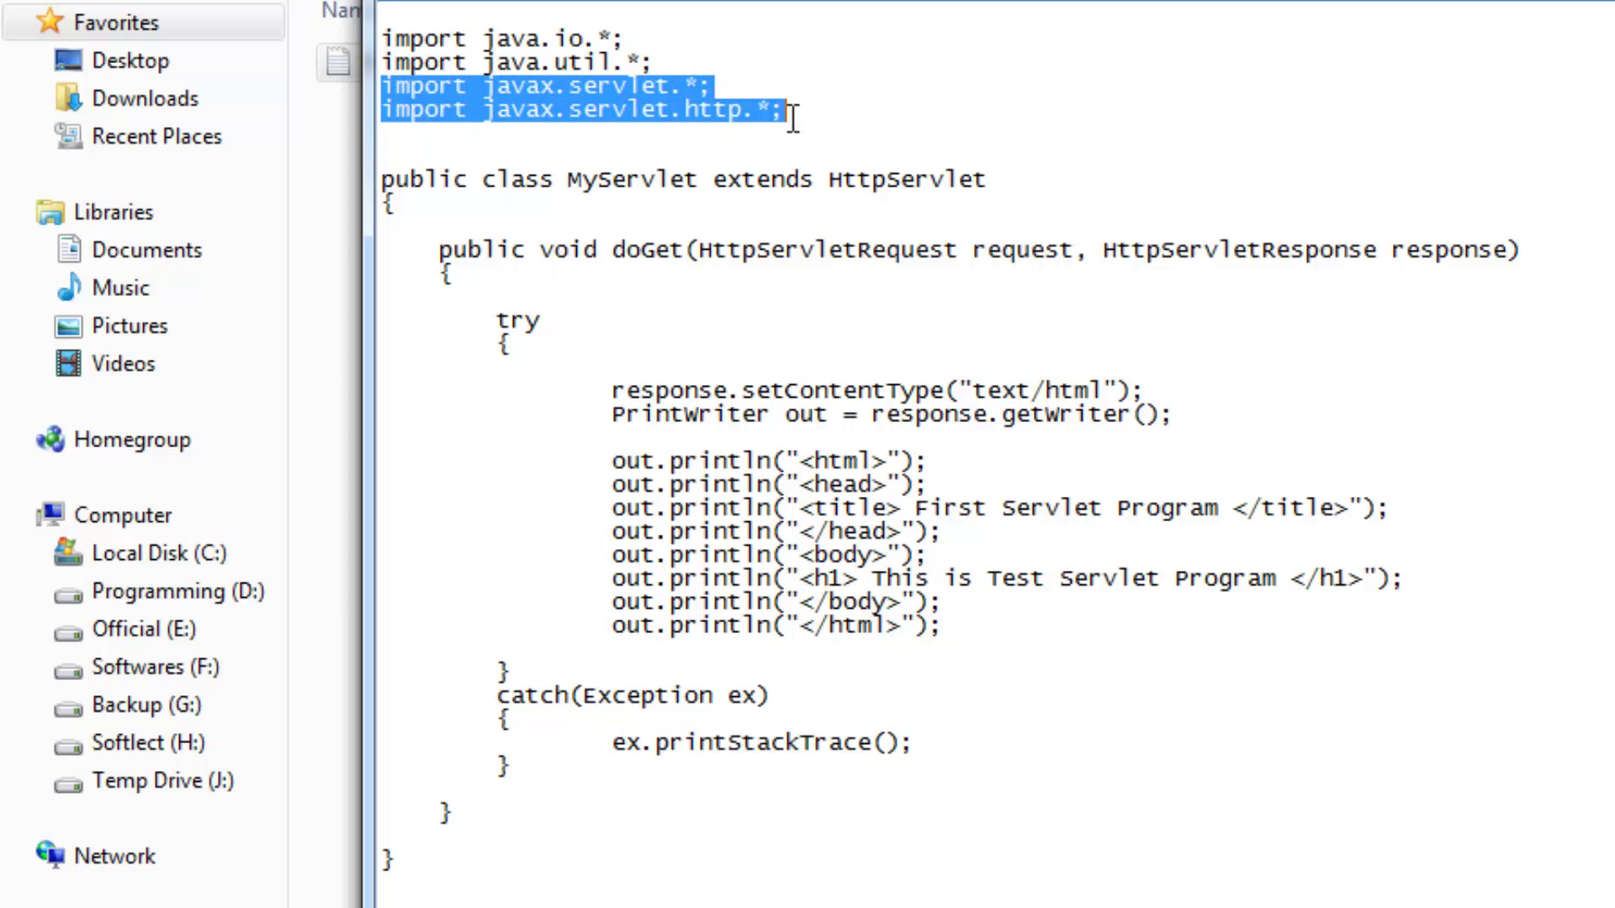
click(855, 368)
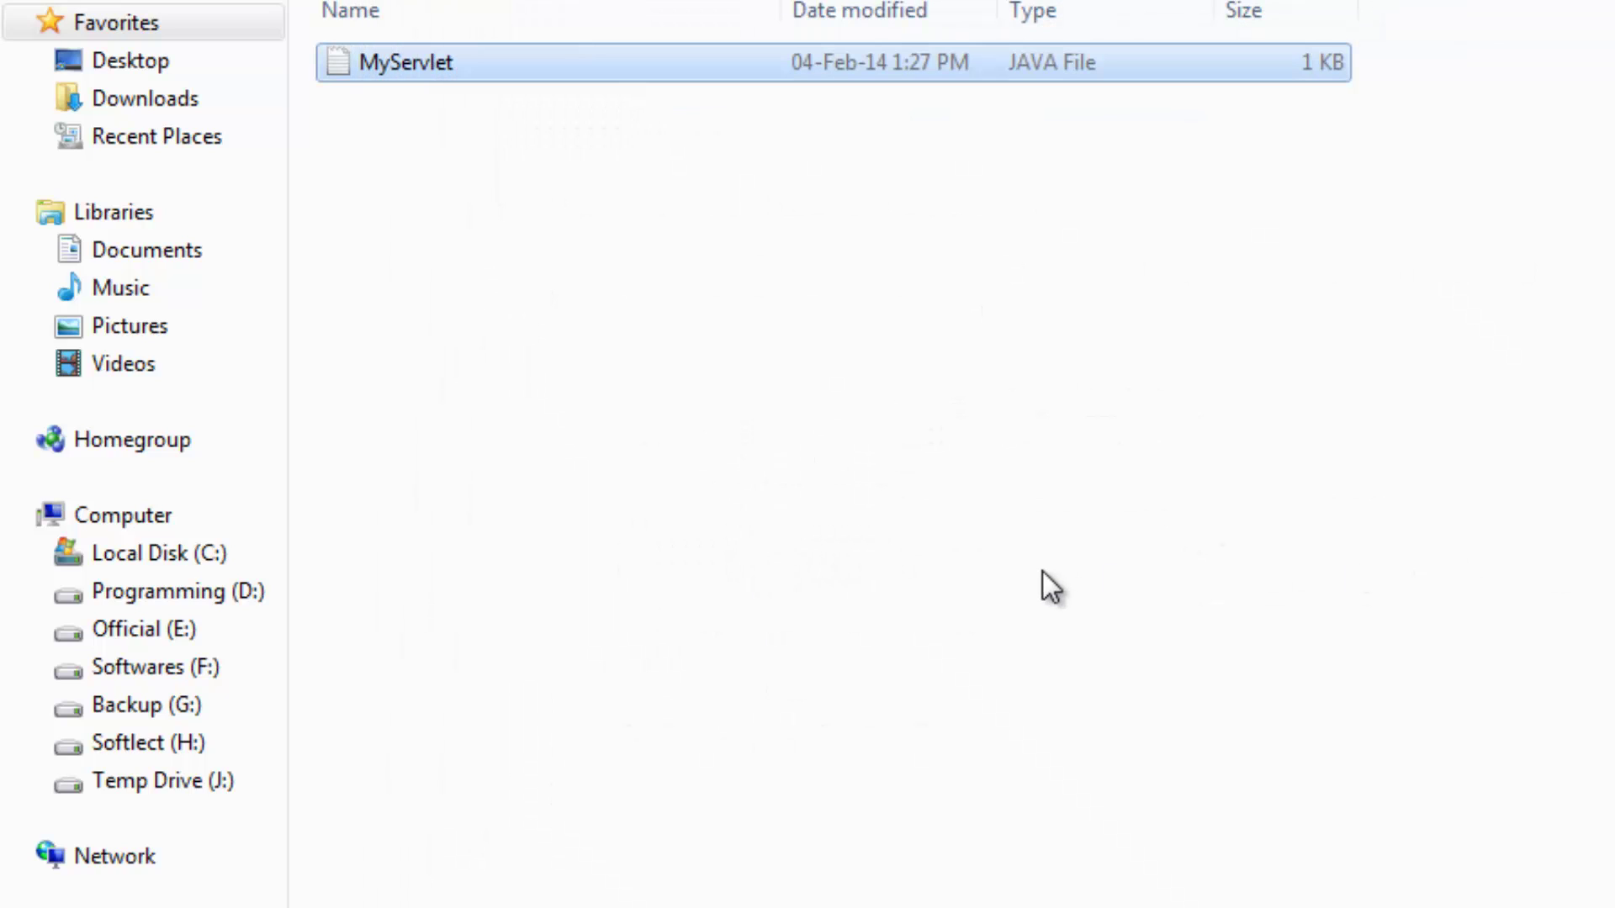
right_click(952, 577)
click(824, 719)
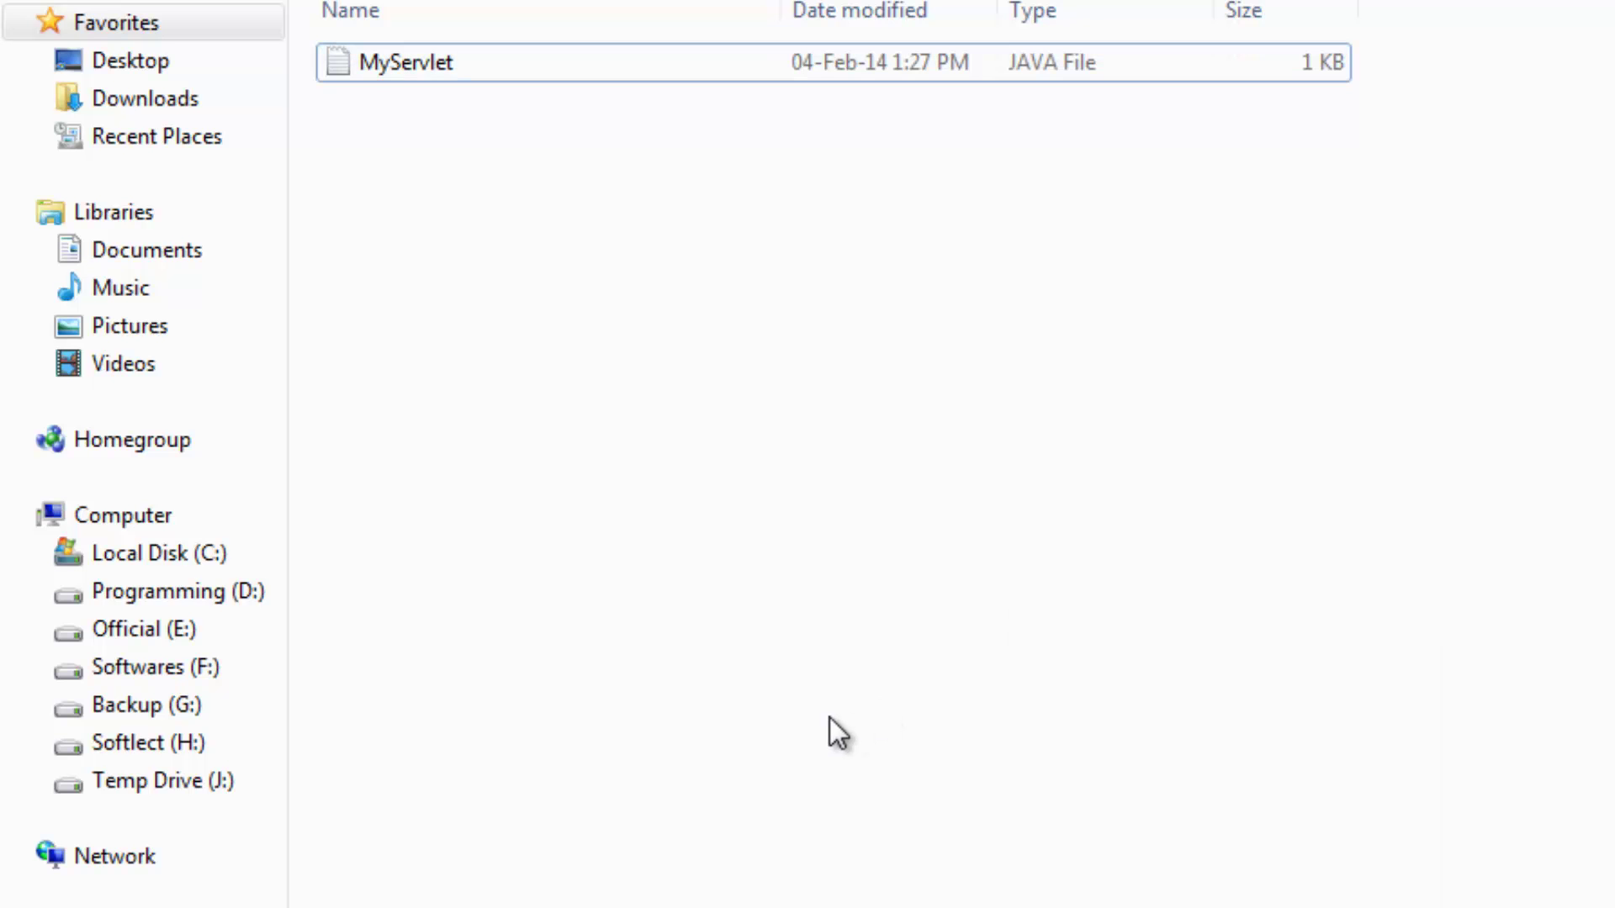
From a command window in the classes folder, run javac MyServlet.java
right_click(830, 718)
click(955, 879)
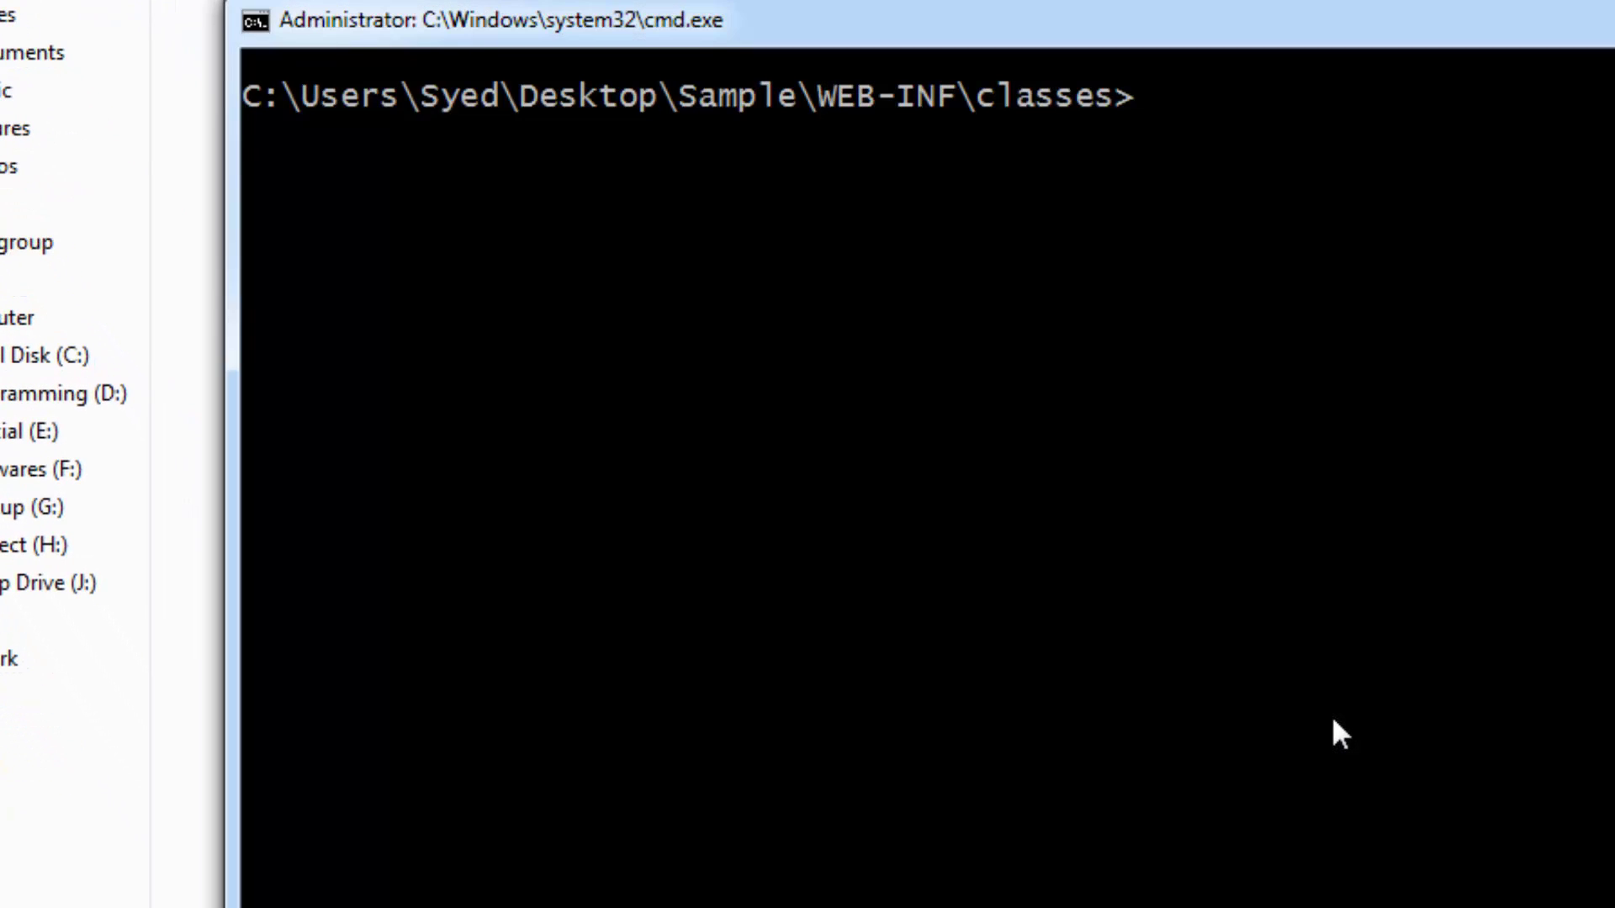
text(javac )
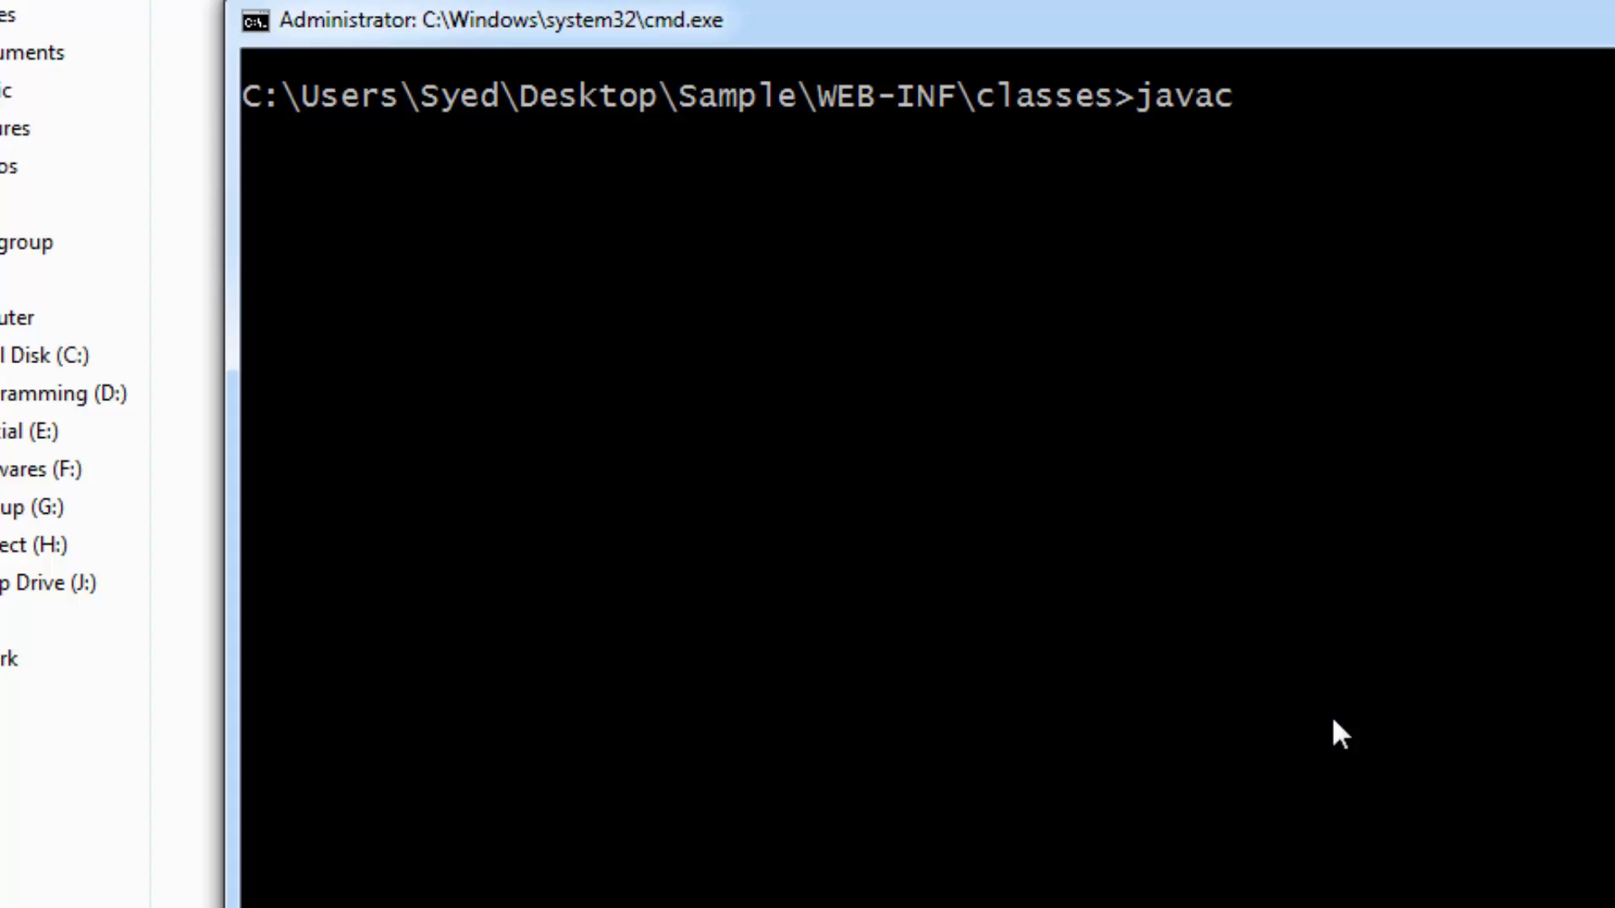
text(M)
key(Tab)
key(Return)
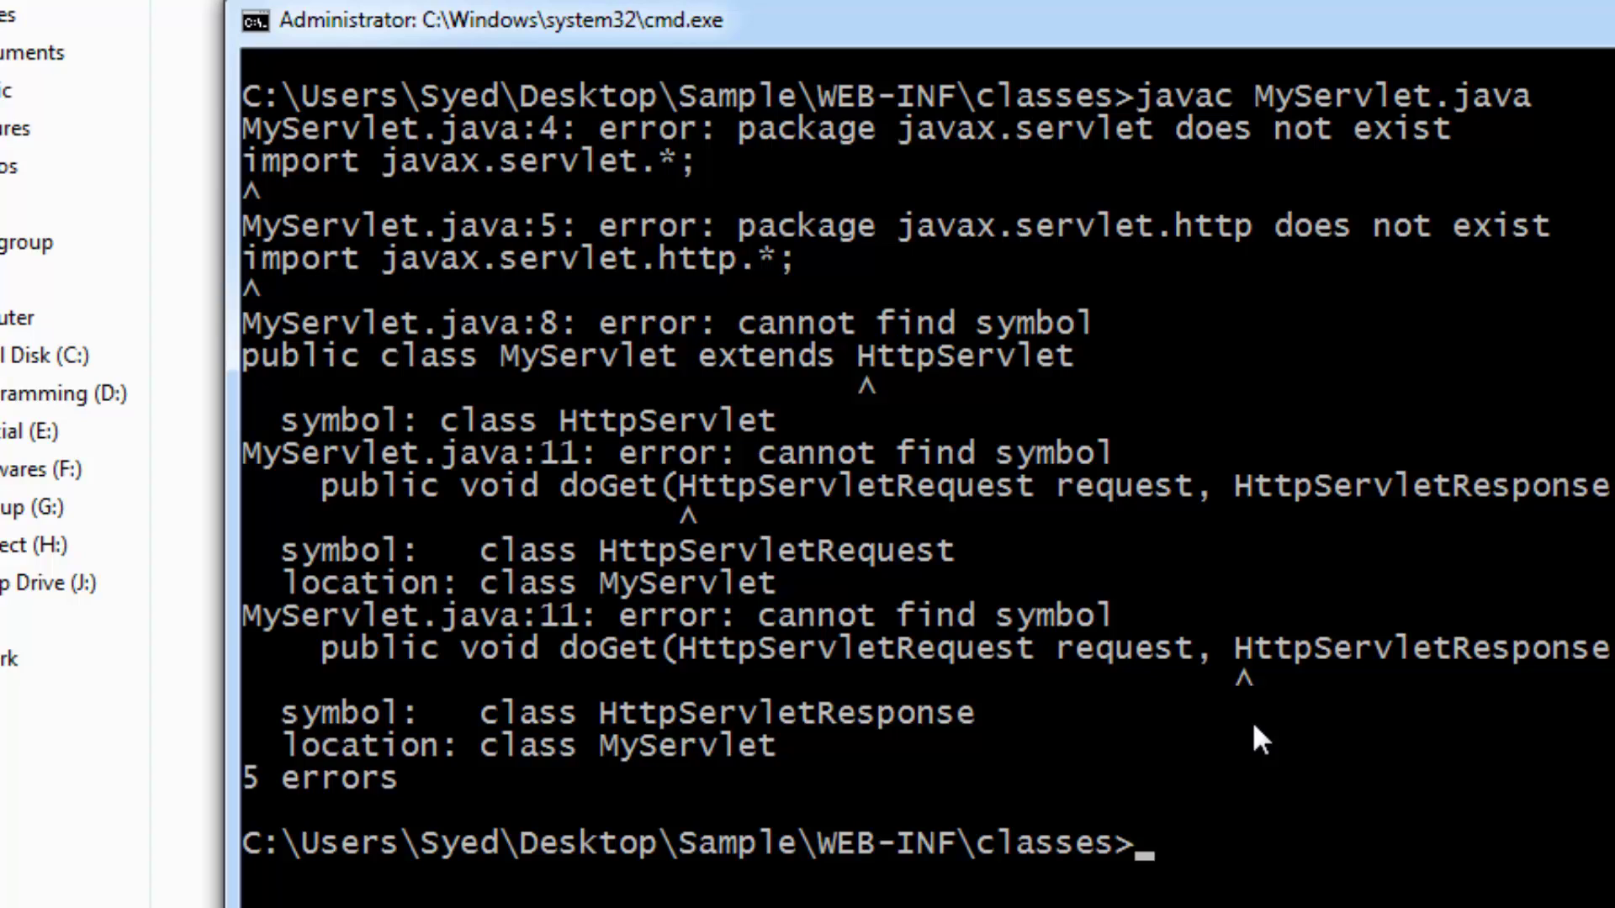
Mark the 'javax.servlet.http does not exist' error text in the command window
right_click(579, 385)
click(715, 409)
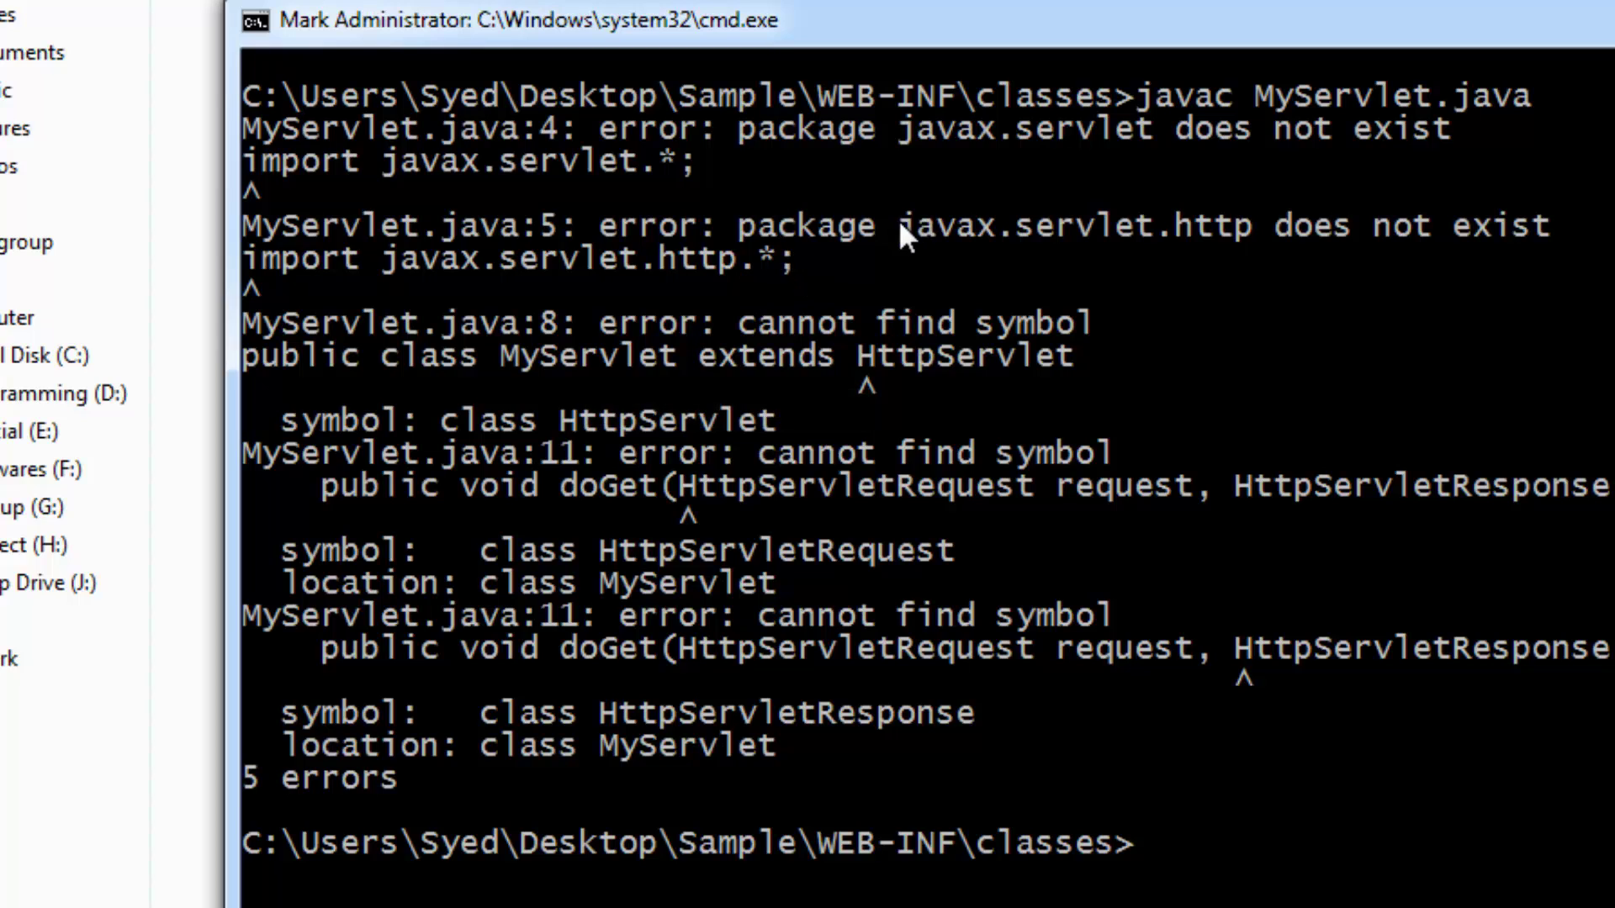
drag(898, 225, 1550, 241)
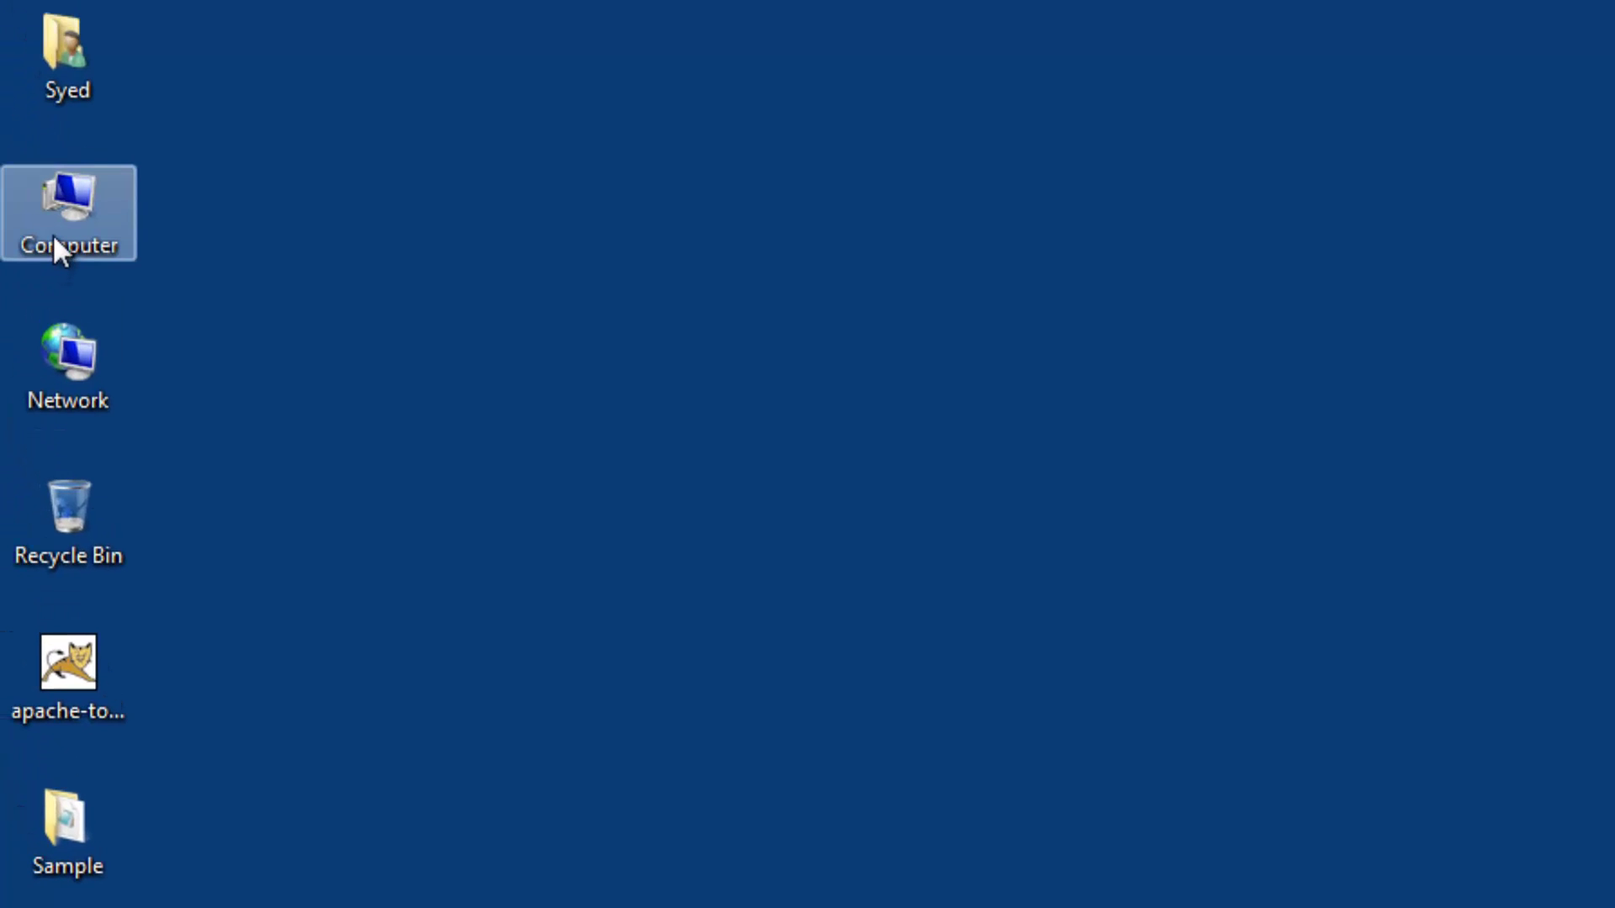
Go from Computer's Properties to Advanced system settings and move the System Properties dialog aside
click(52, 234)
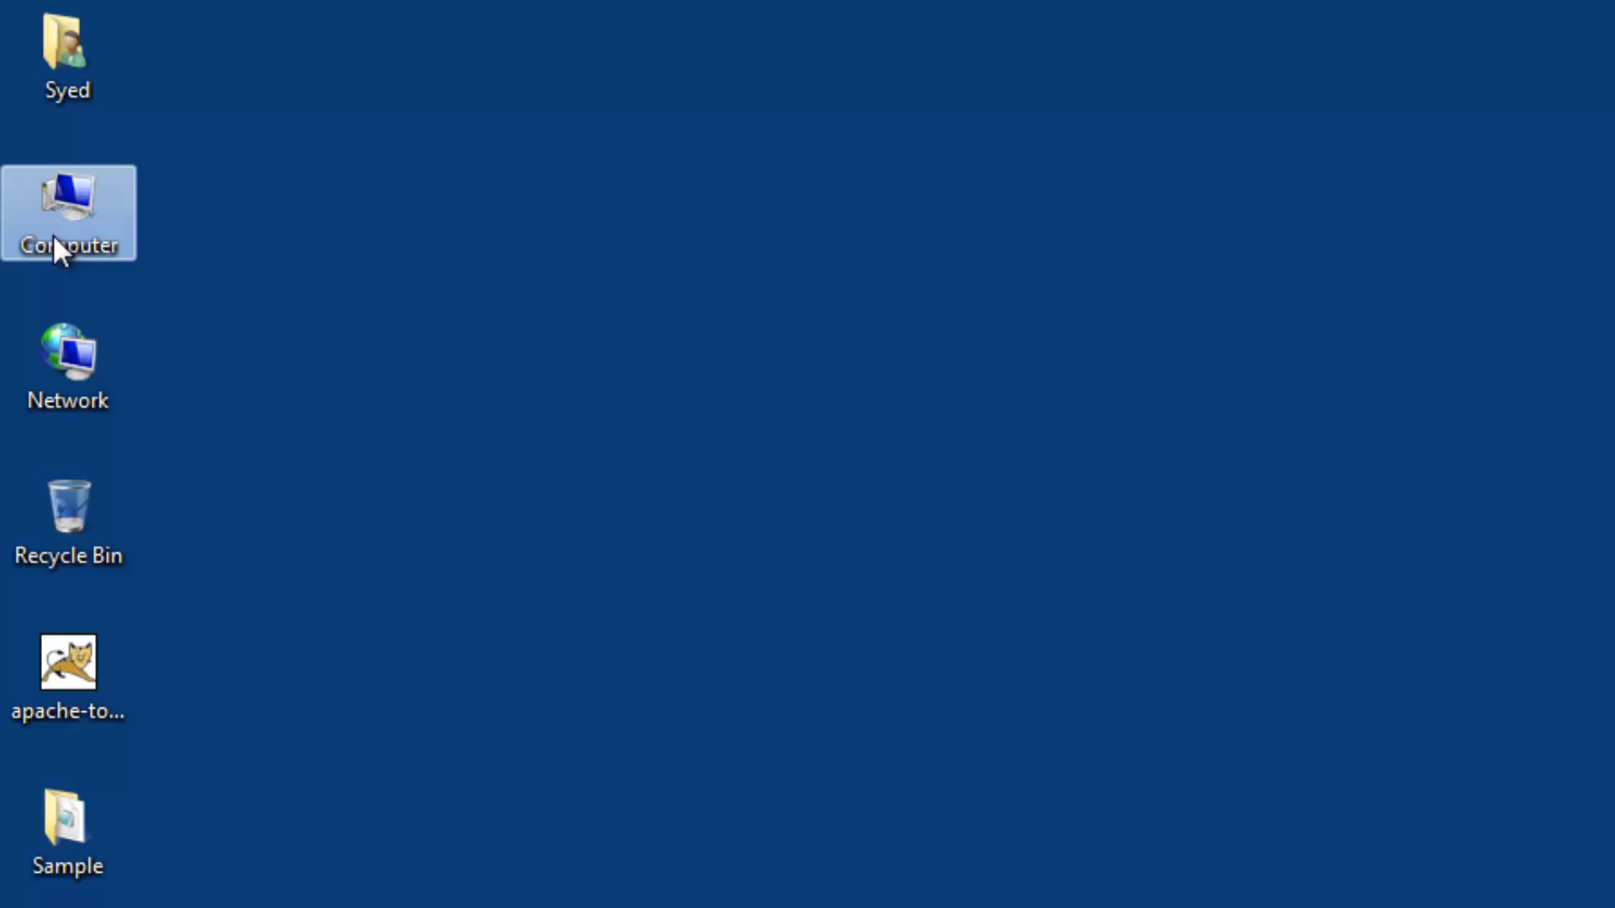
right_click(53, 233)
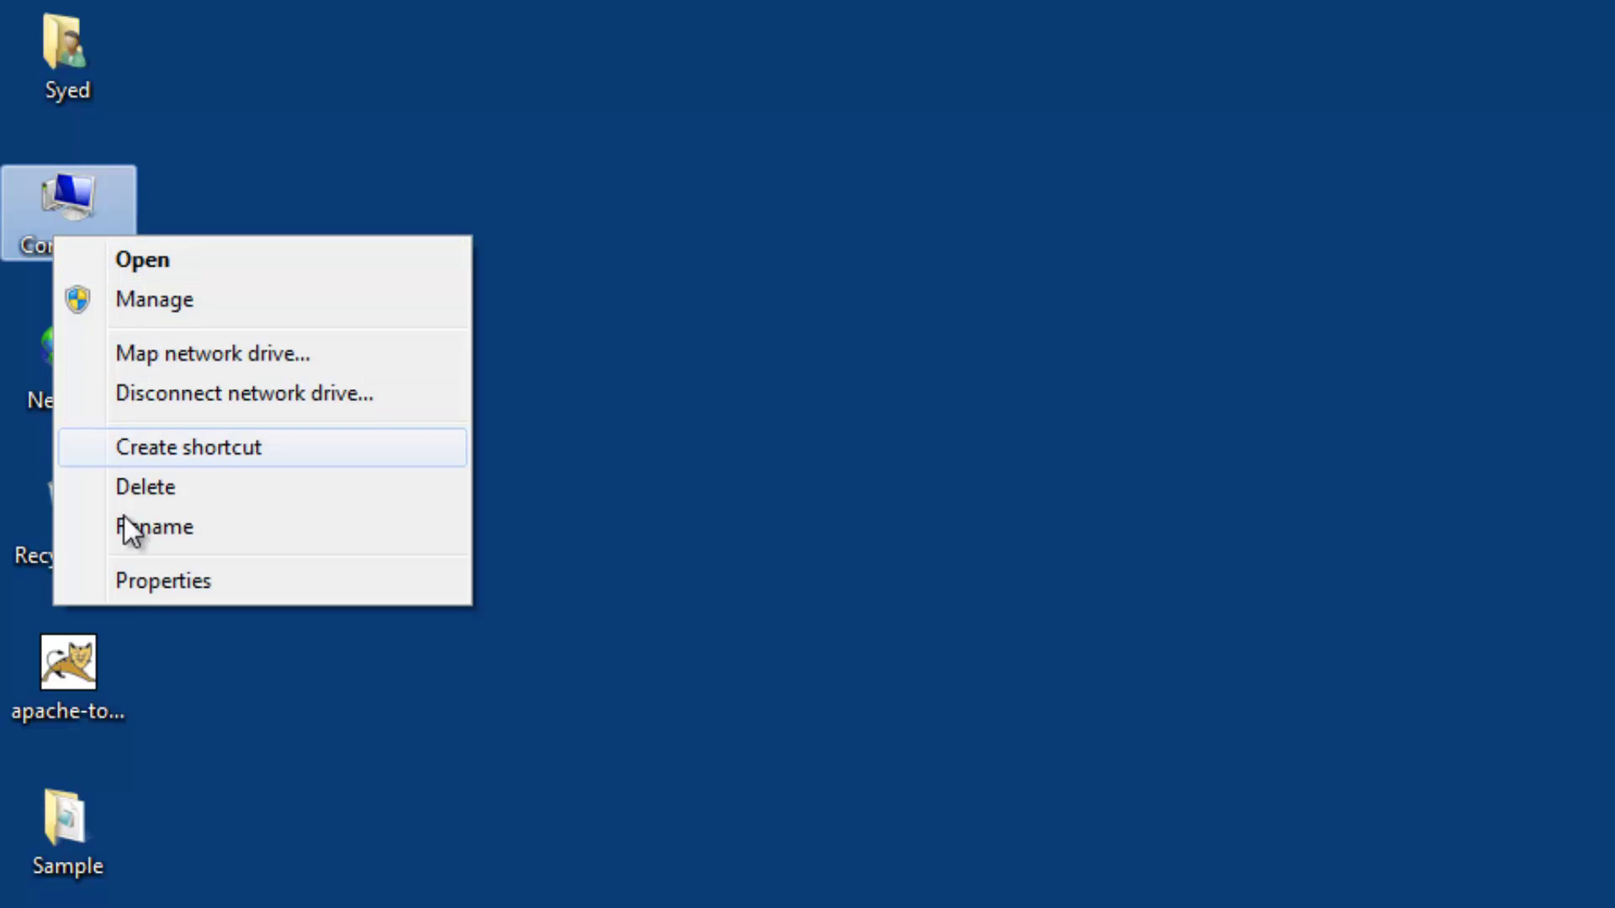
click(153, 582)
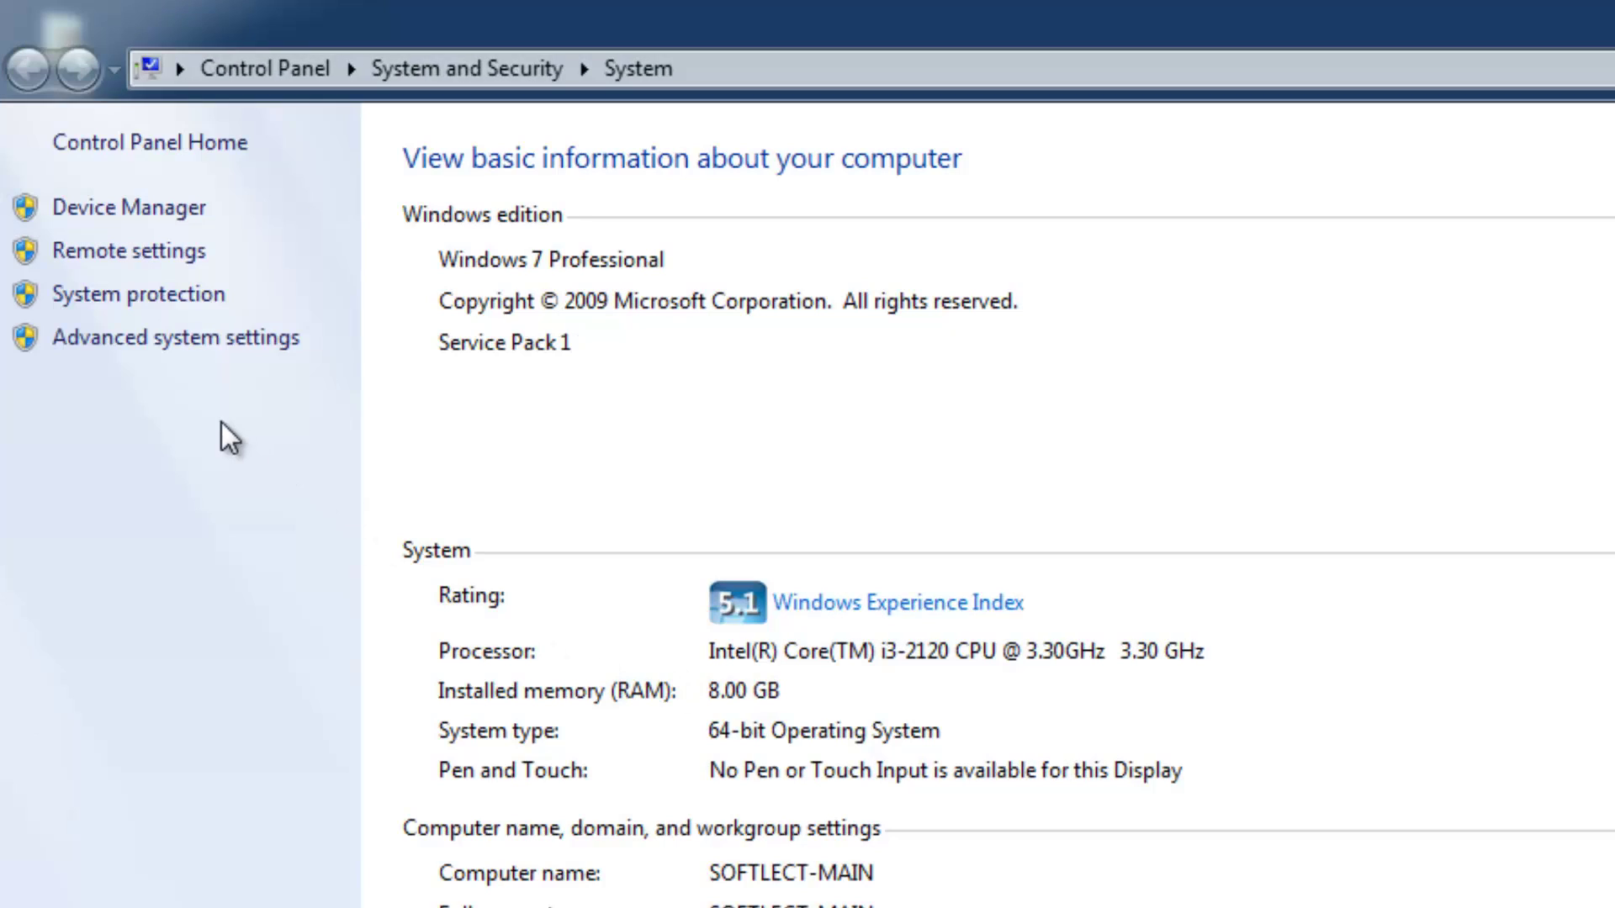
click(165, 343)
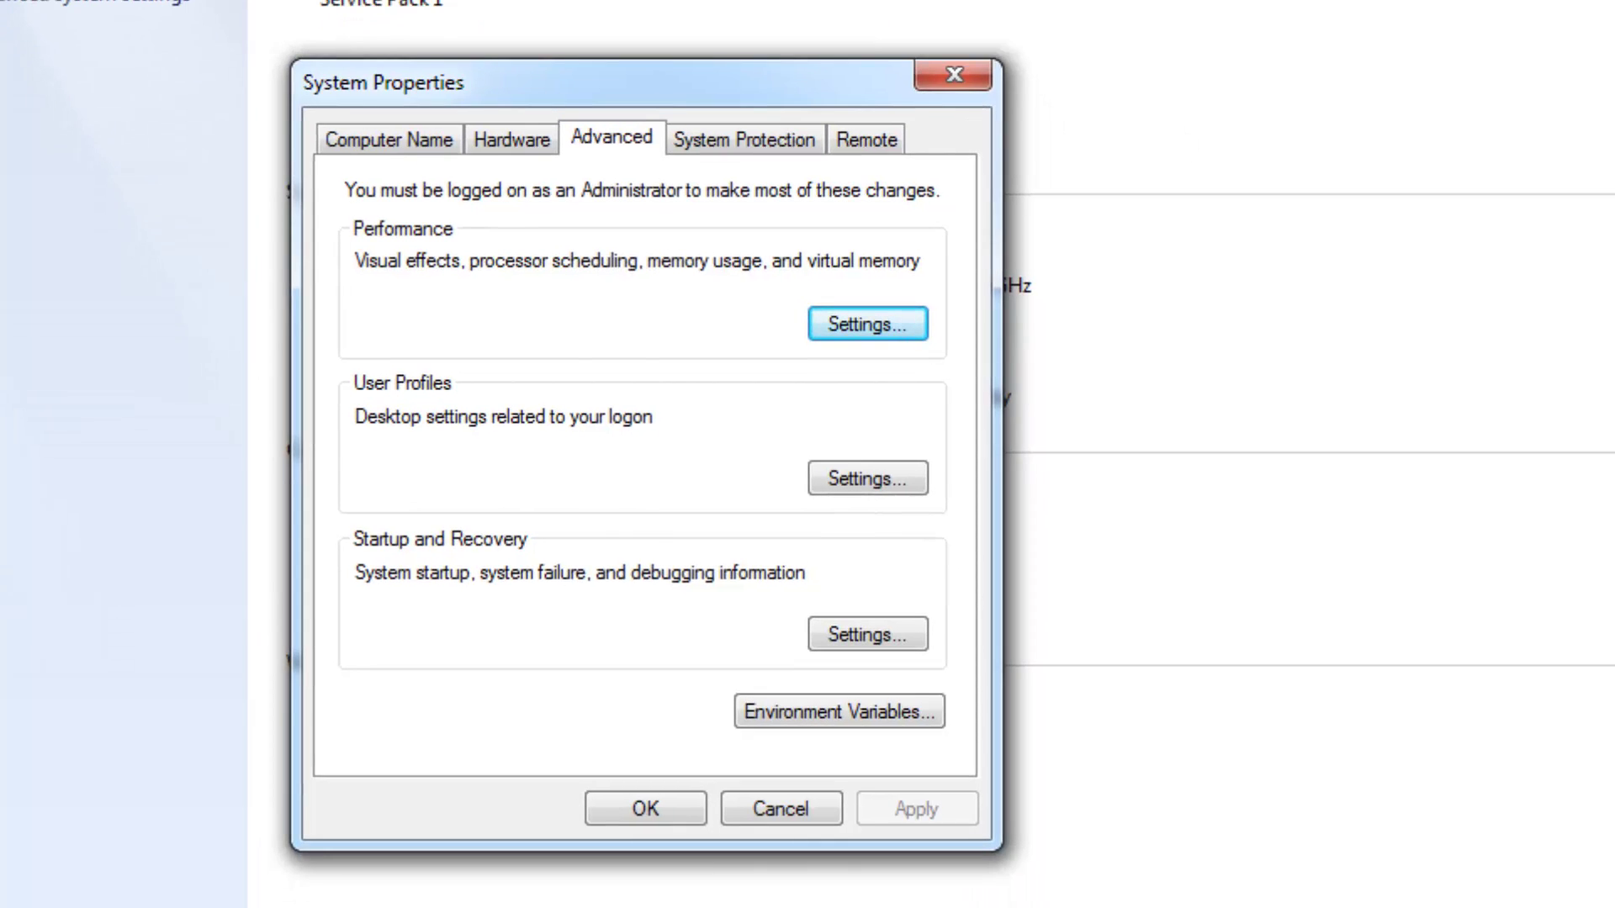
drag(673, 84, 841, 34)
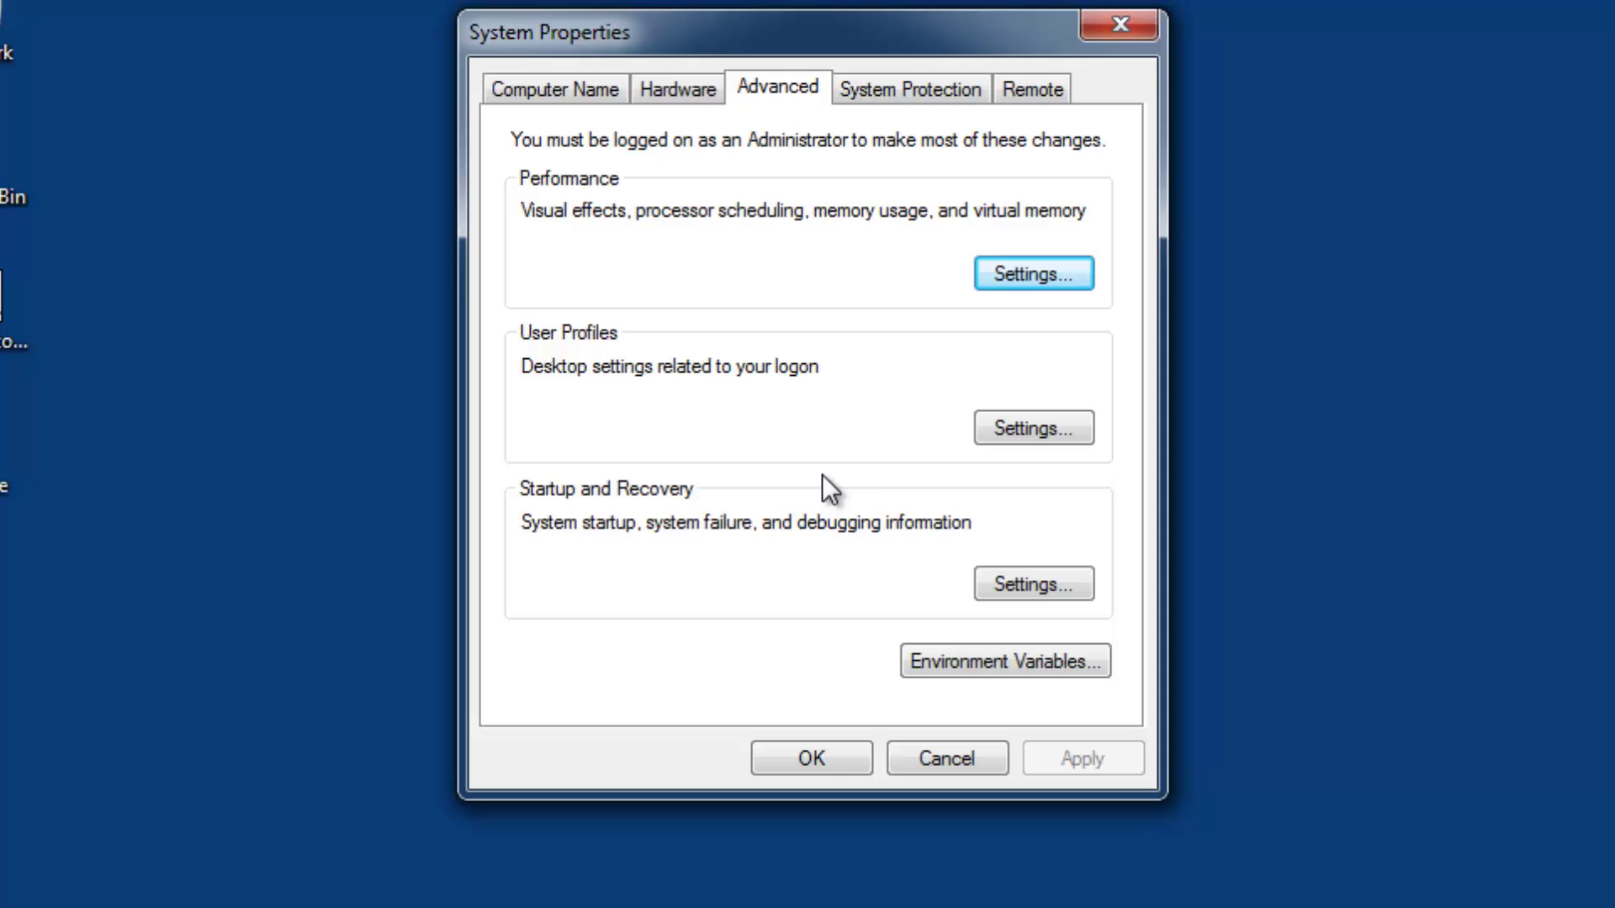
Show the Environment Variables list and select the CLASSPATH system variable
click(1051, 664)
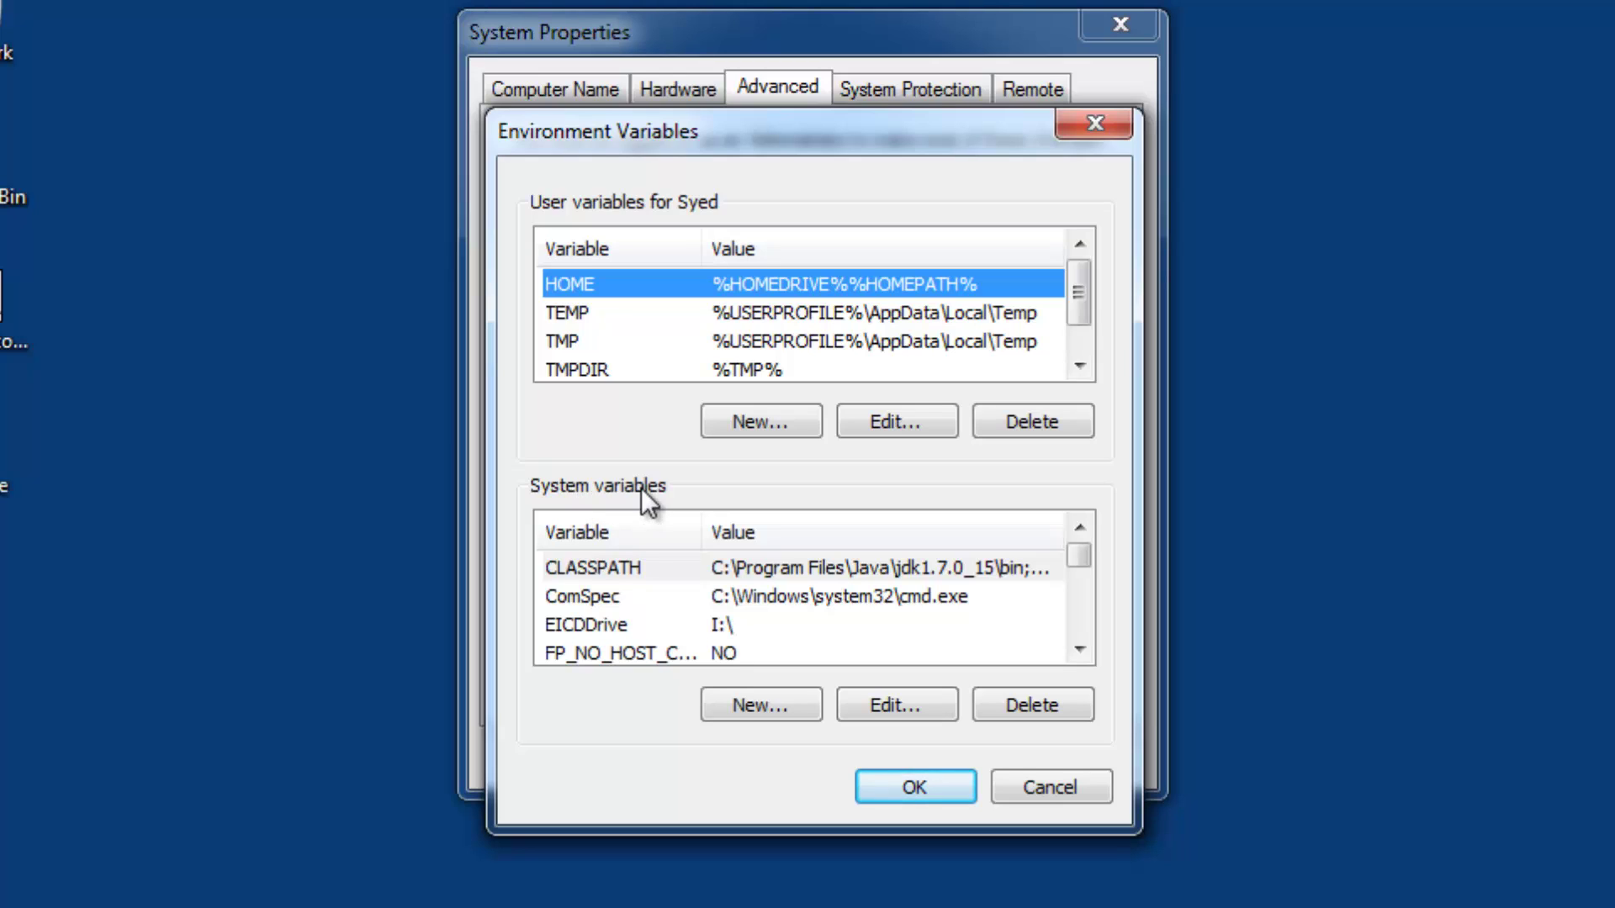
click(614, 578)
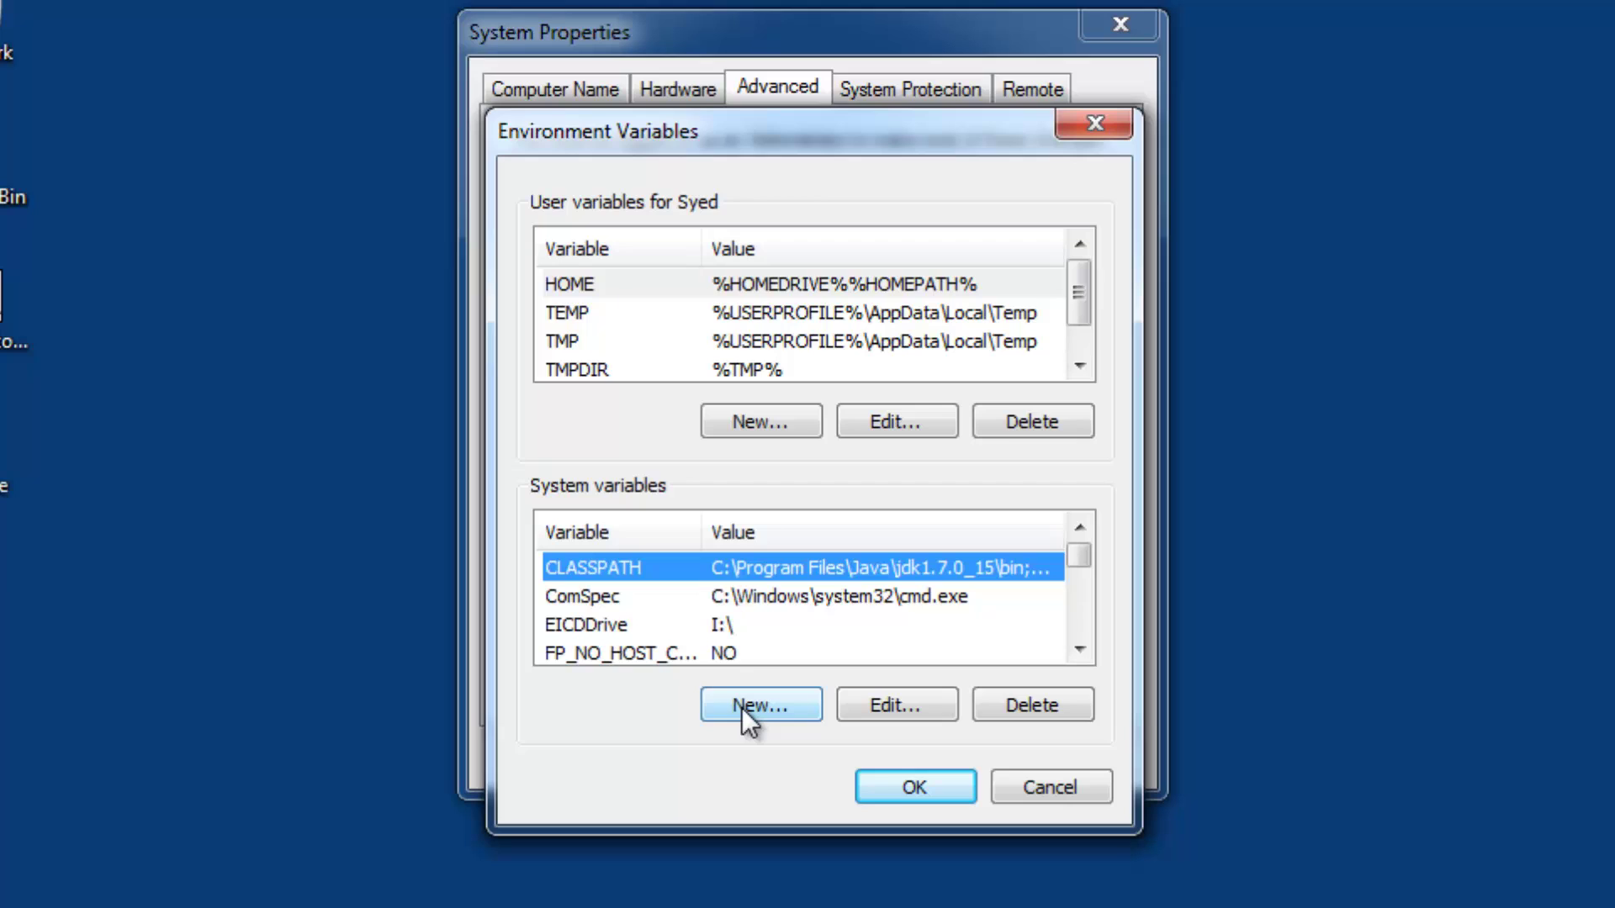
Edit the CLASSPATH system variable, placing the cursor at the end of its value
click(890, 706)
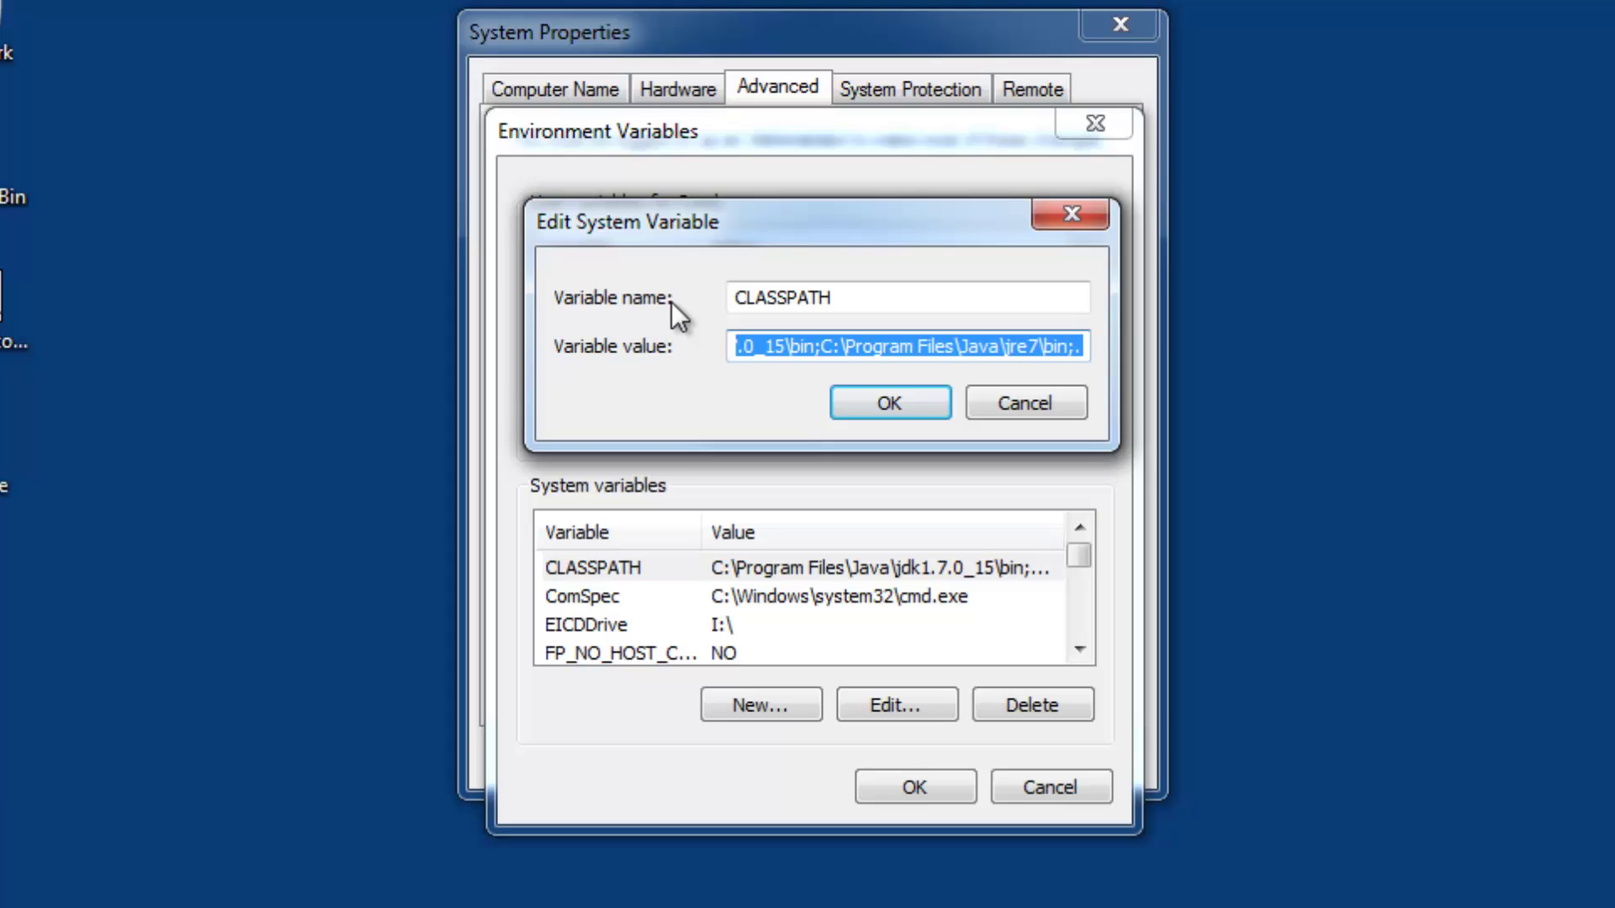
click(903, 348)
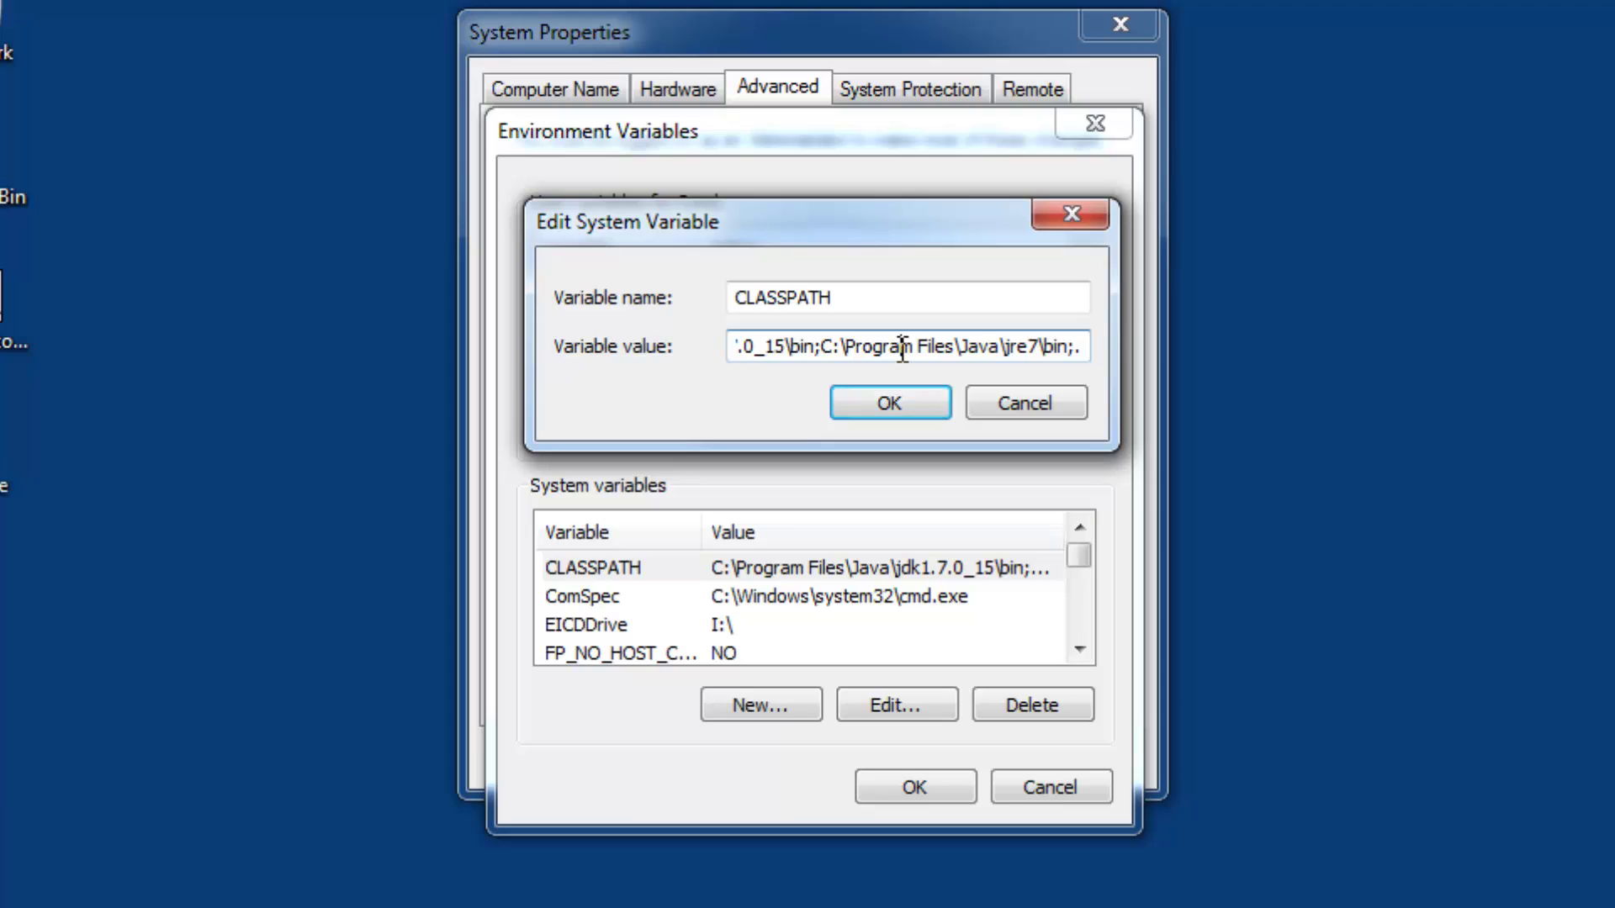
key(Right)
key(Right)
key(Right)
key(Right)
key(Right)
key(Right)
key(Right)
key(Right)
key(Right)
key(Right)
key(Right)
key(Right)
key(Right)
key(Right)
key(Right)
key(Right)
key(Right)
key(Right)
key(Right)
key(Right)
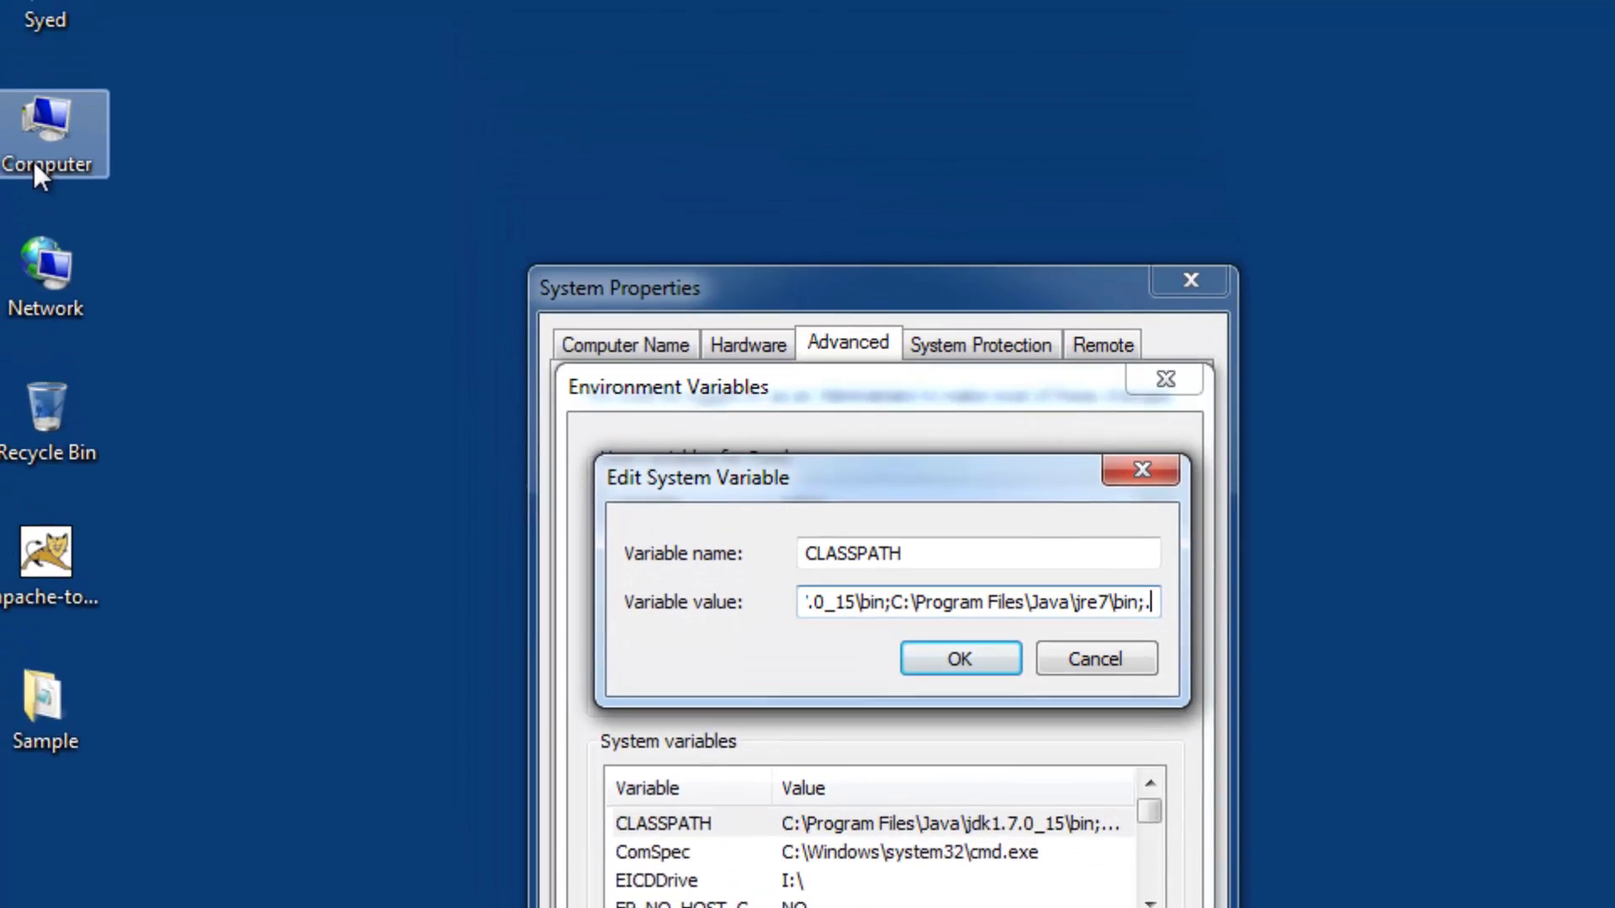
Browse to D:\Program Files\Apache Software Foundation\Tomcat 6.0\lib and select servlet-api
double_click(4, 7)
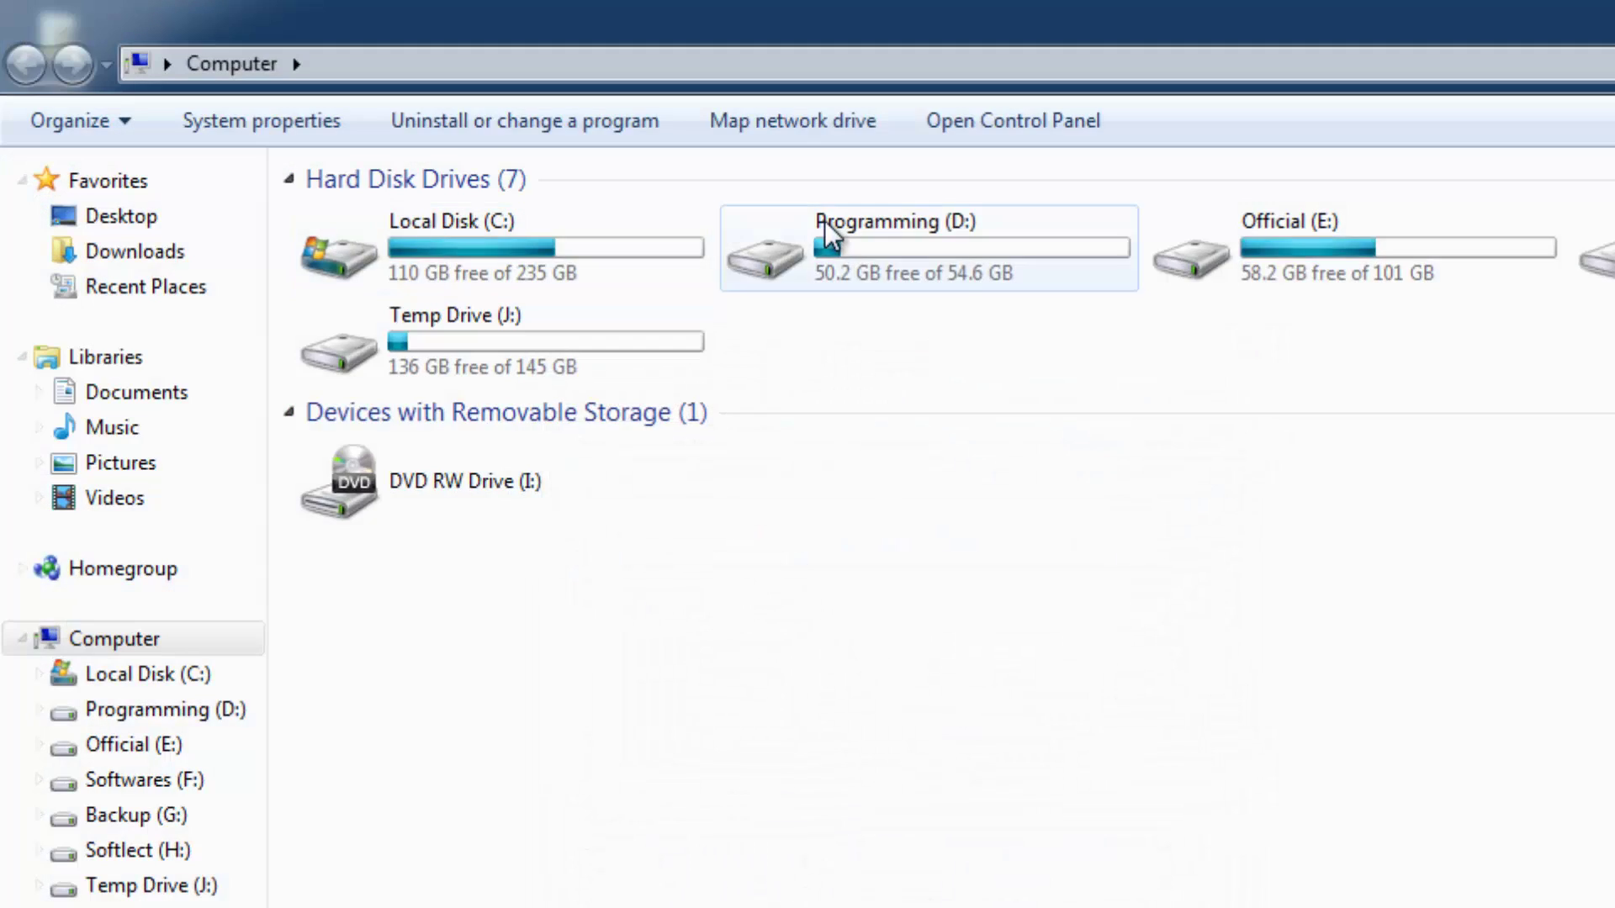
double_click(824, 220)
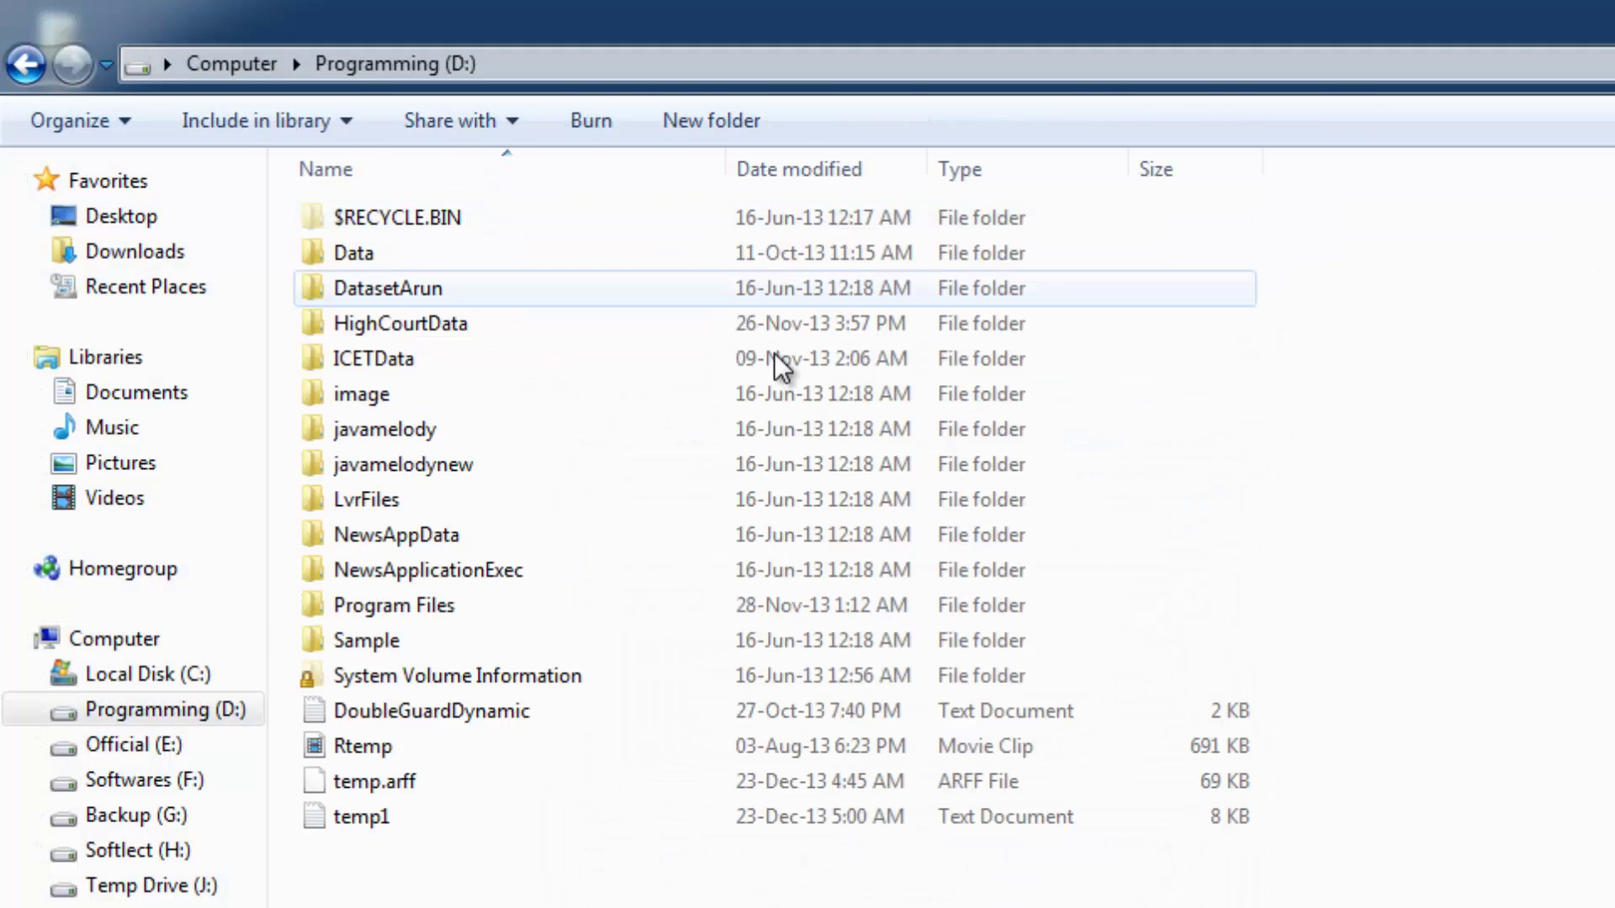
double_click(393, 609)
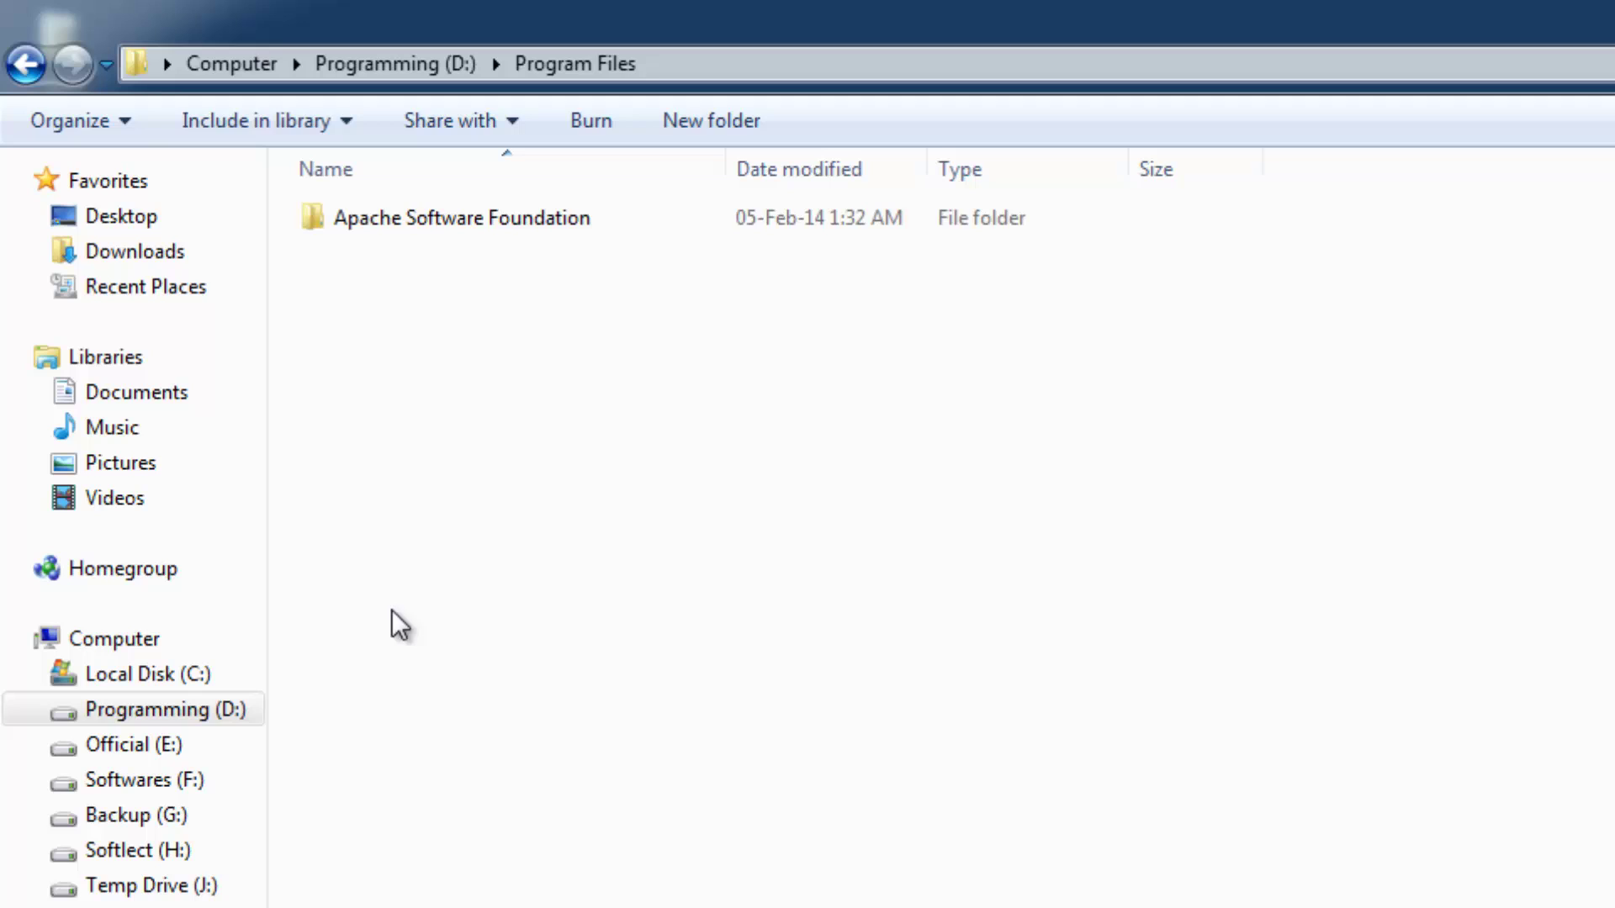
double_click(394, 219)
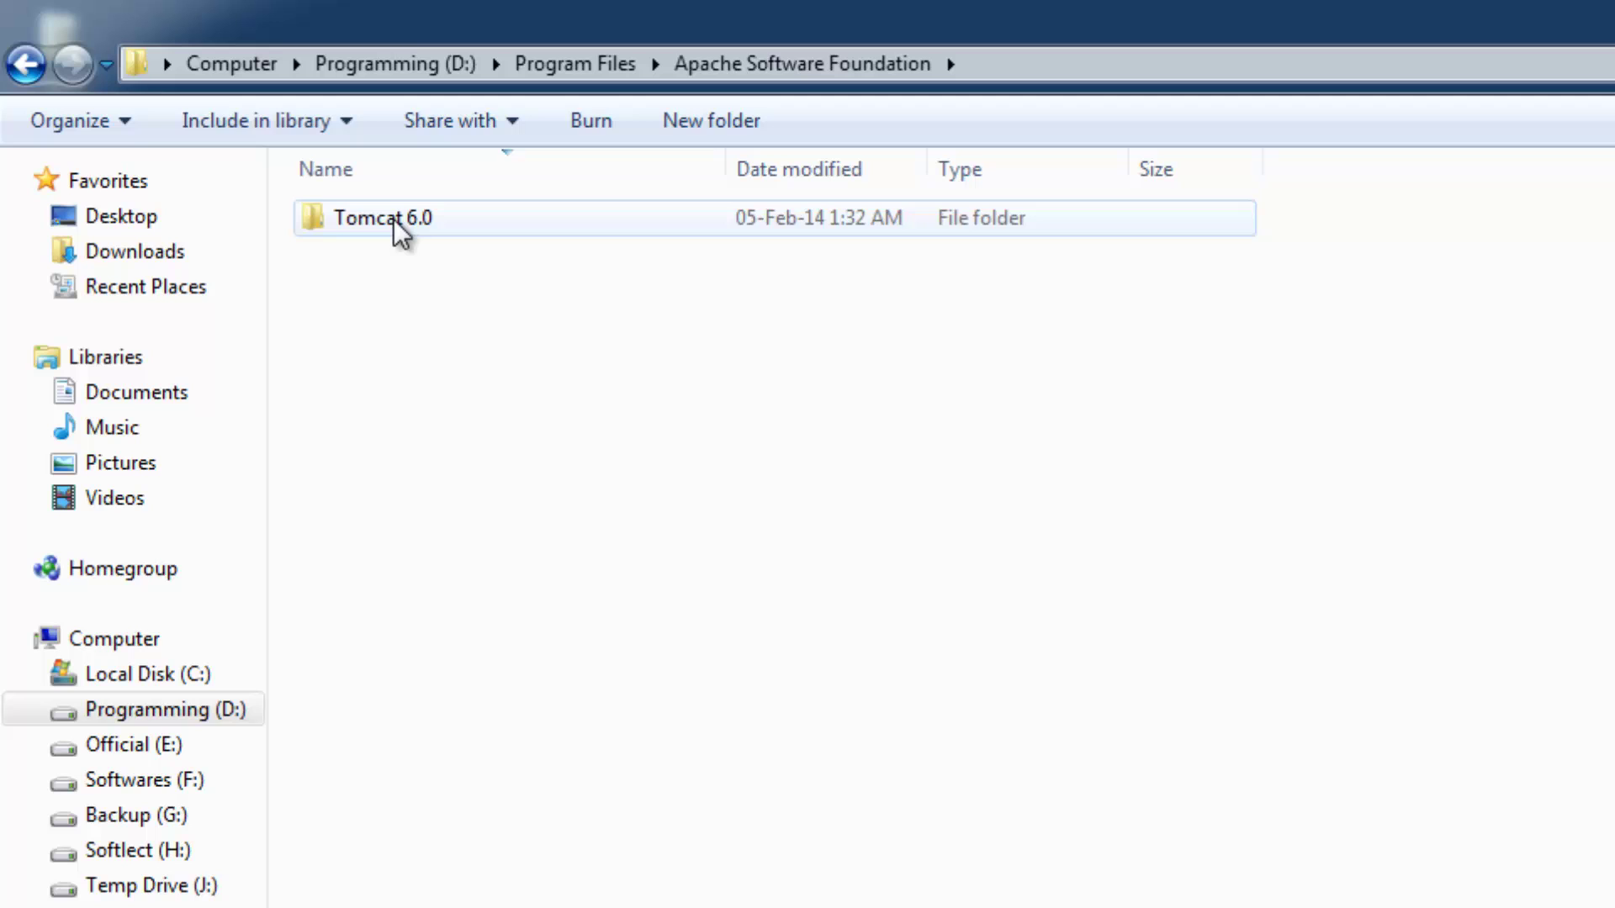
double_click(397, 220)
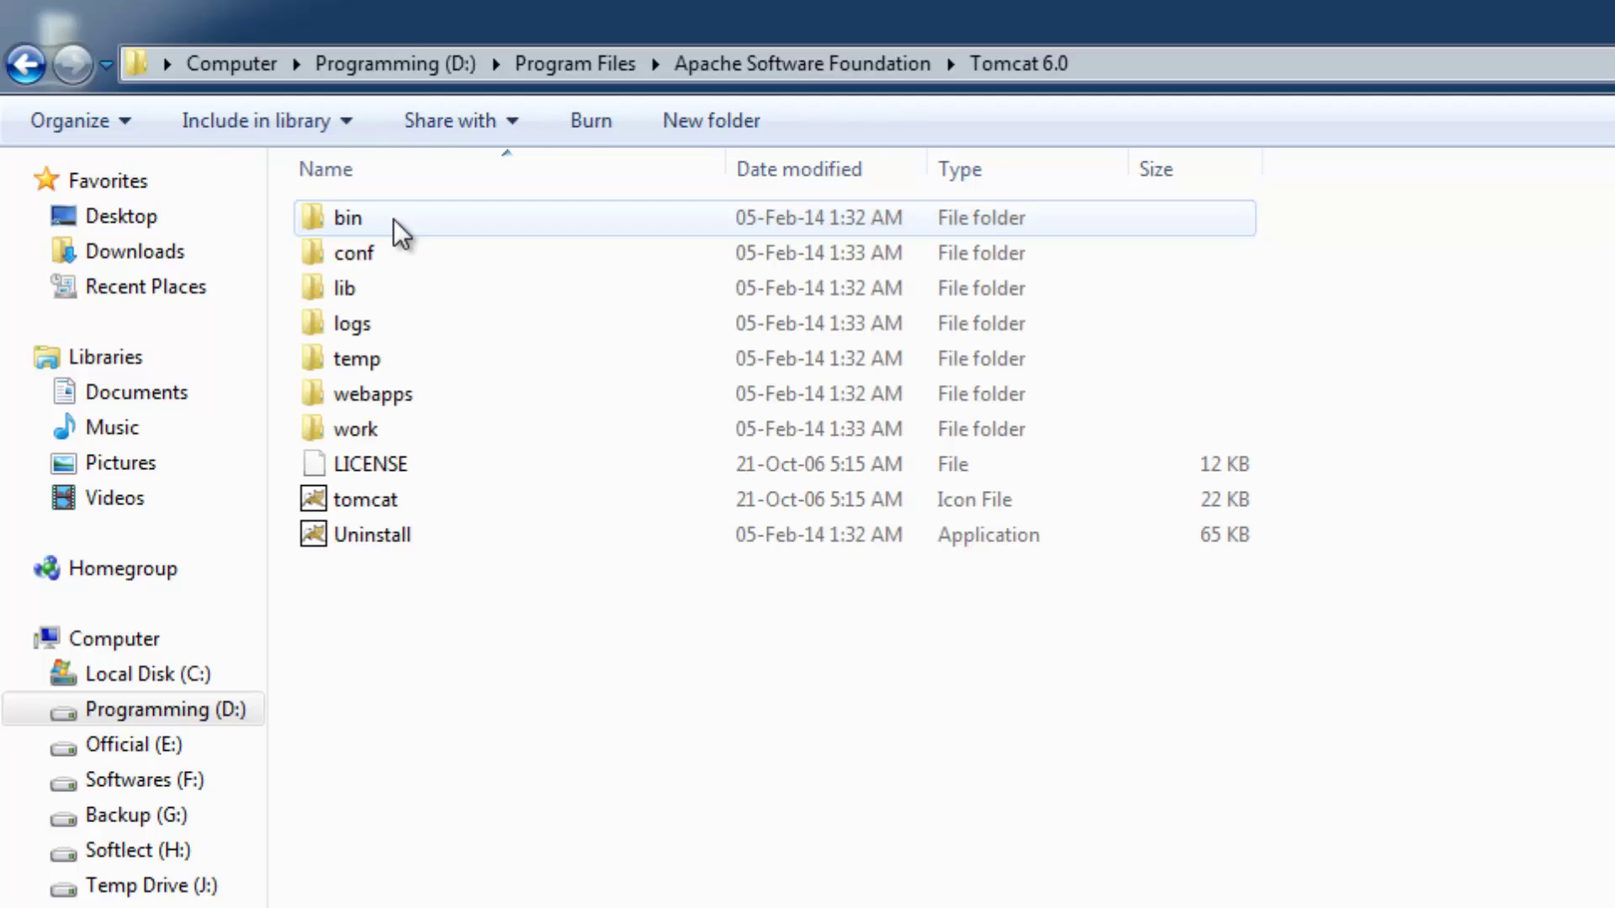
double_click(351, 294)
click(402, 574)
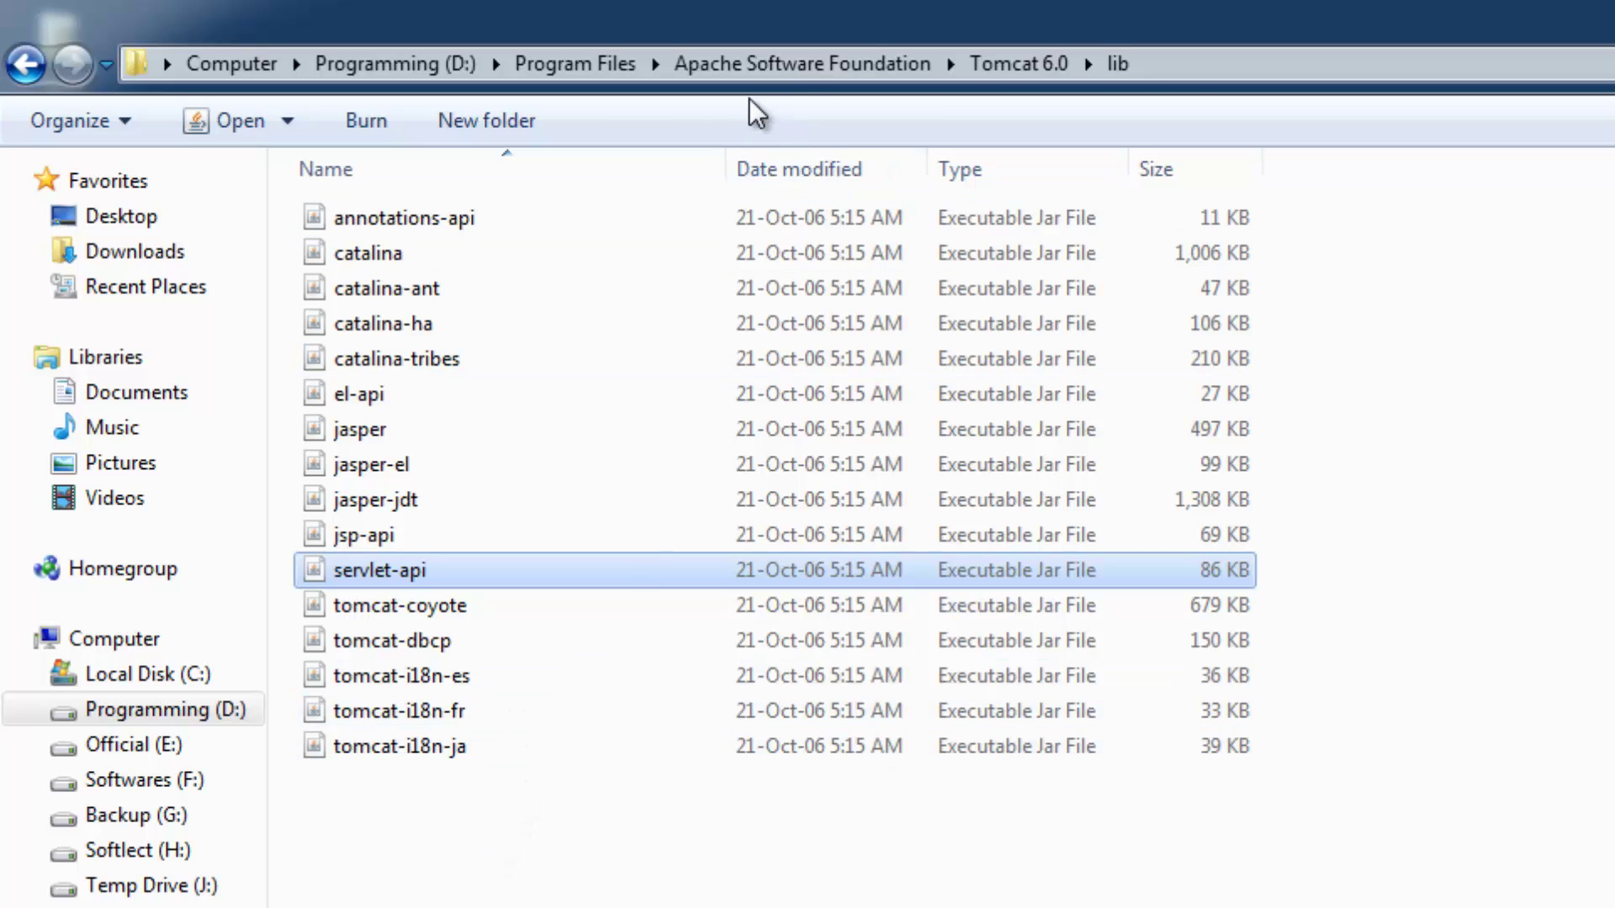
Copy the Tomcat 6.0 lib folder's full path from the address bar
click(1180, 63)
right_click(673, 65)
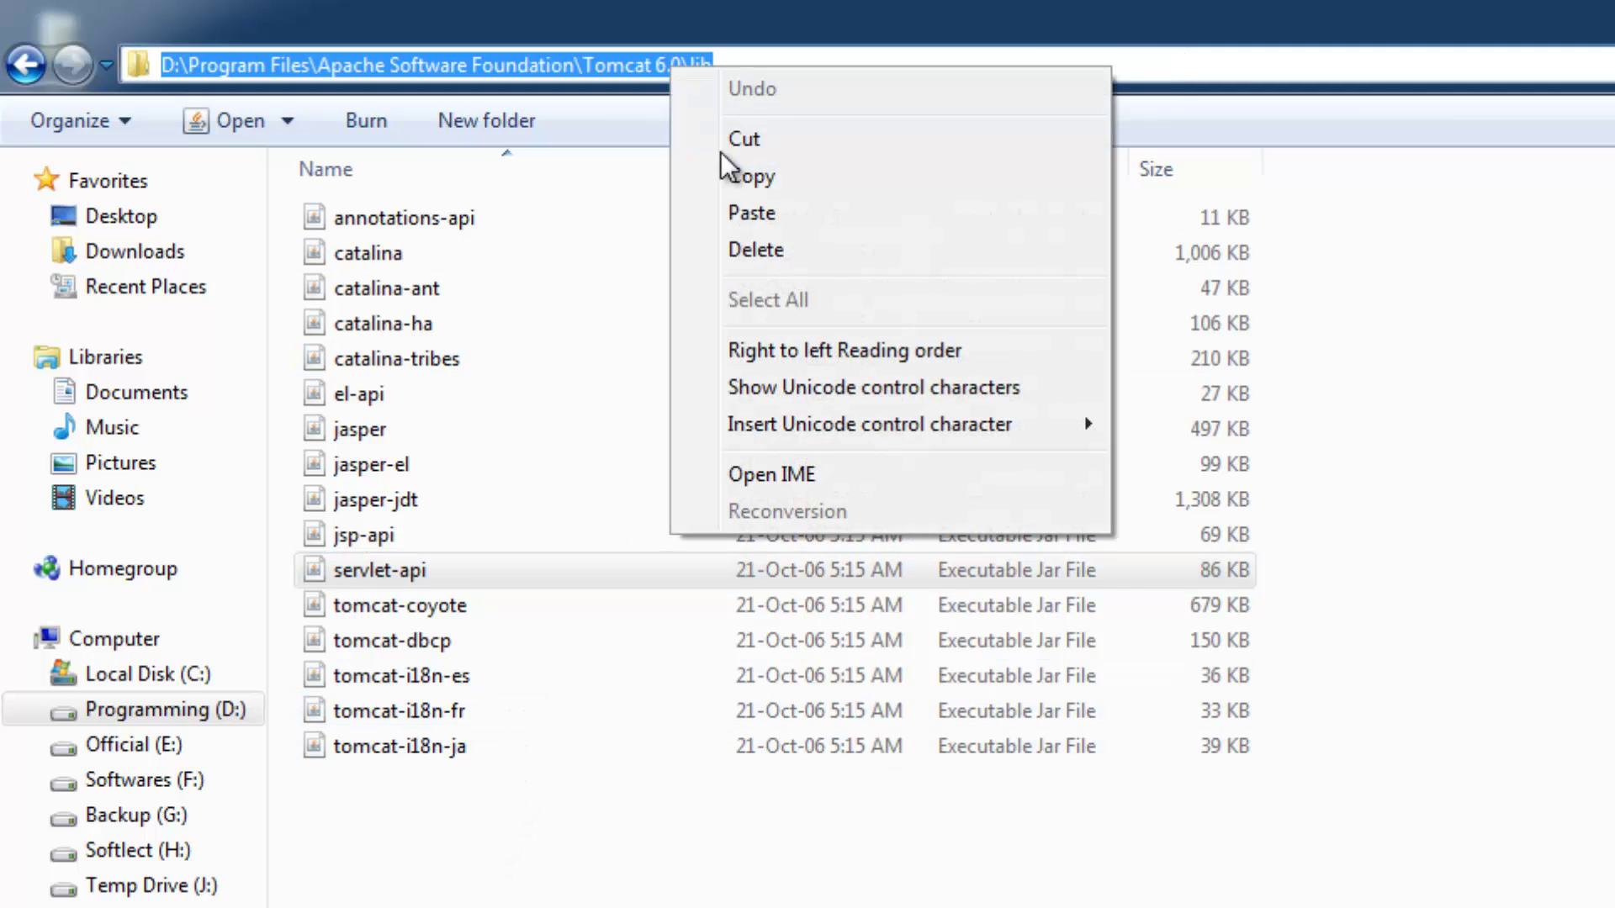
click(745, 176)
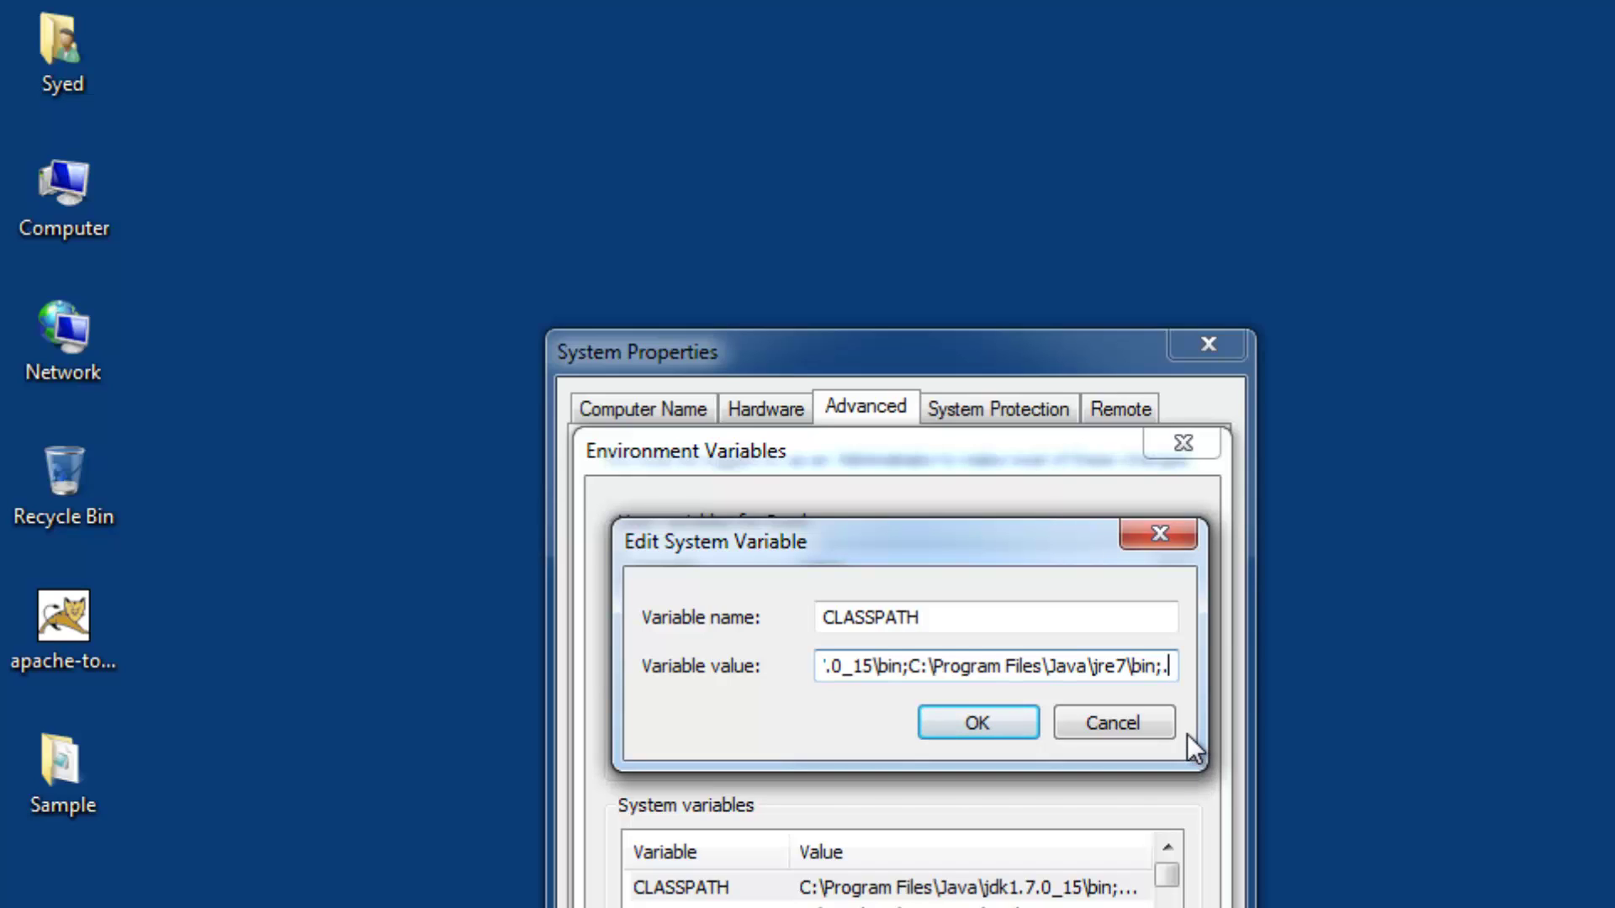
Insert the Tomcat lib path plus '\servlet-api.jar;' at the start of the CLASSPATH value
key(Home)
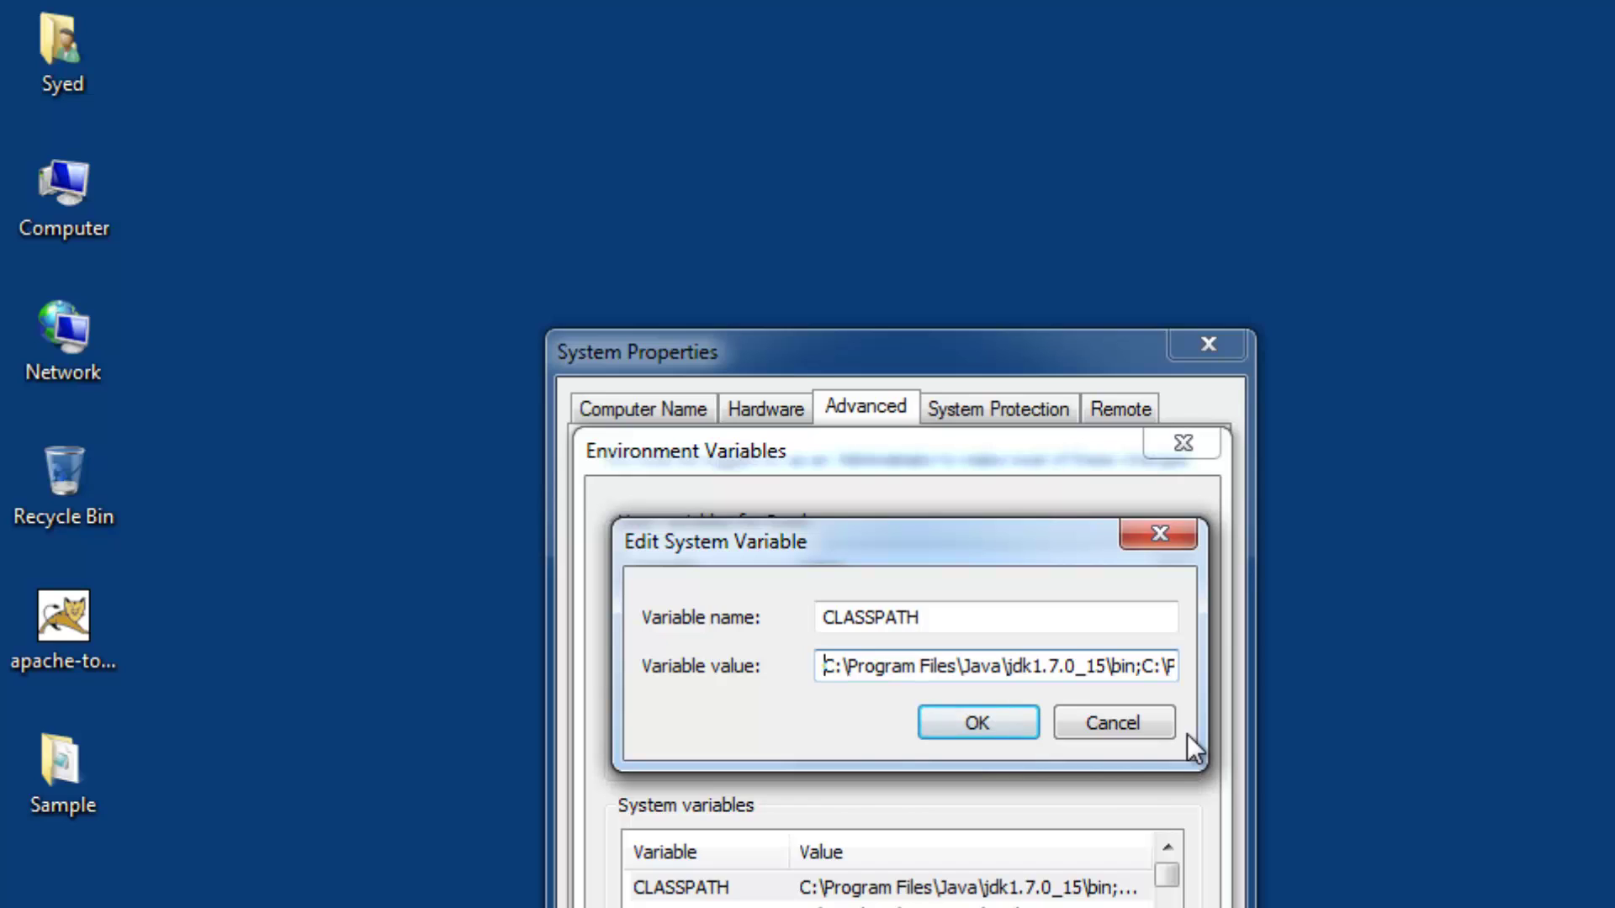
right_click(824, 662)
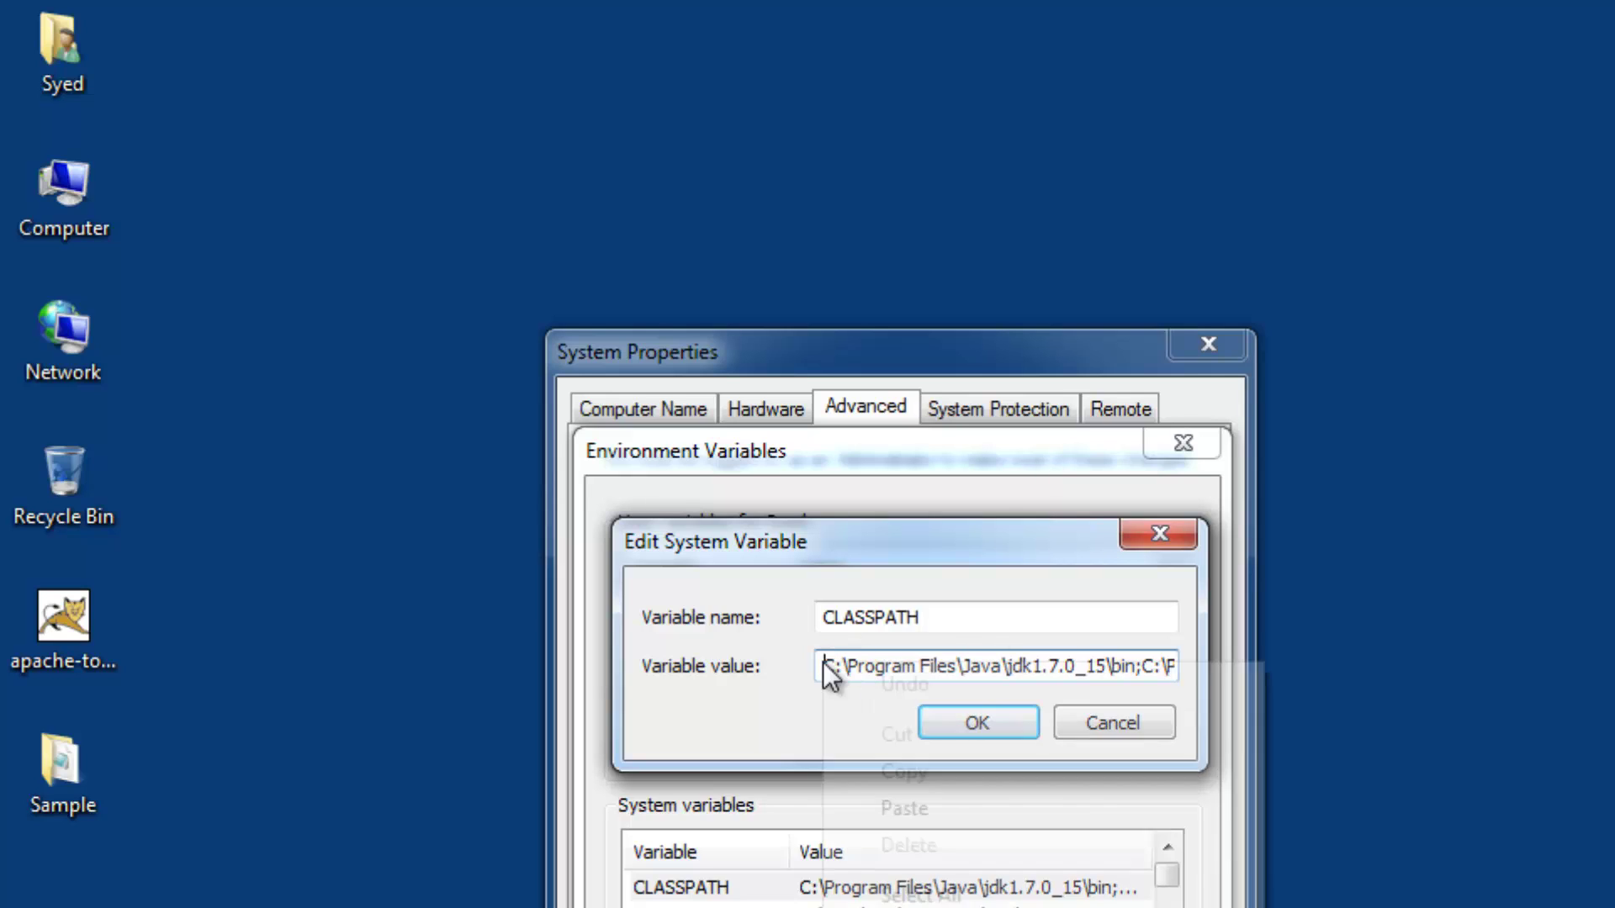
click(898, 807)
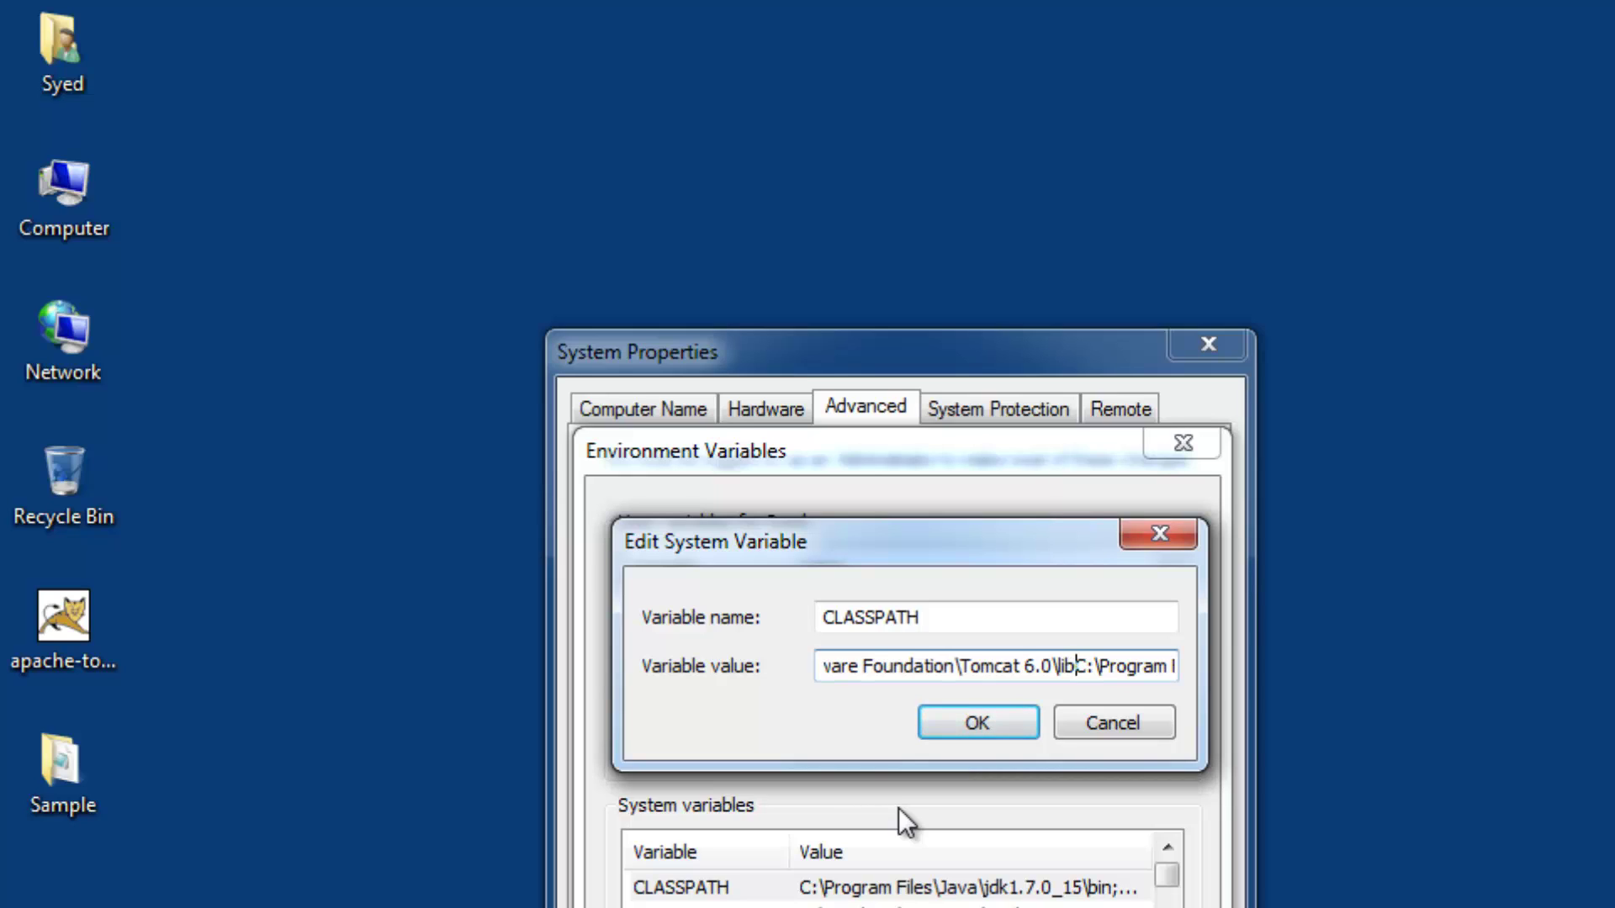
text(\servlet-api.jar)
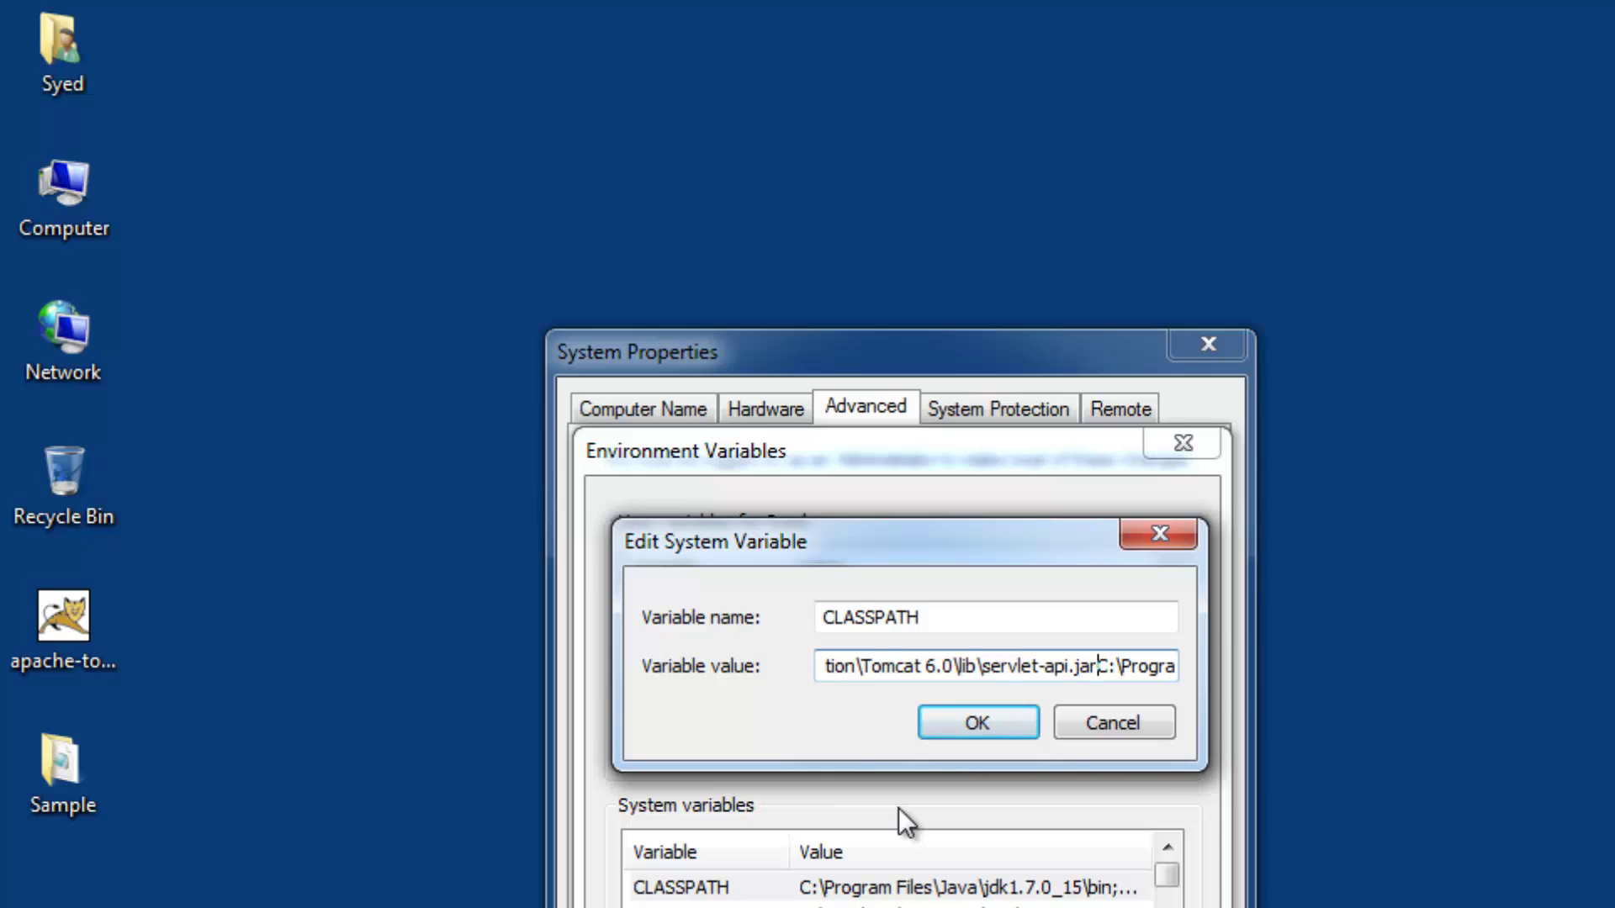
text(;)
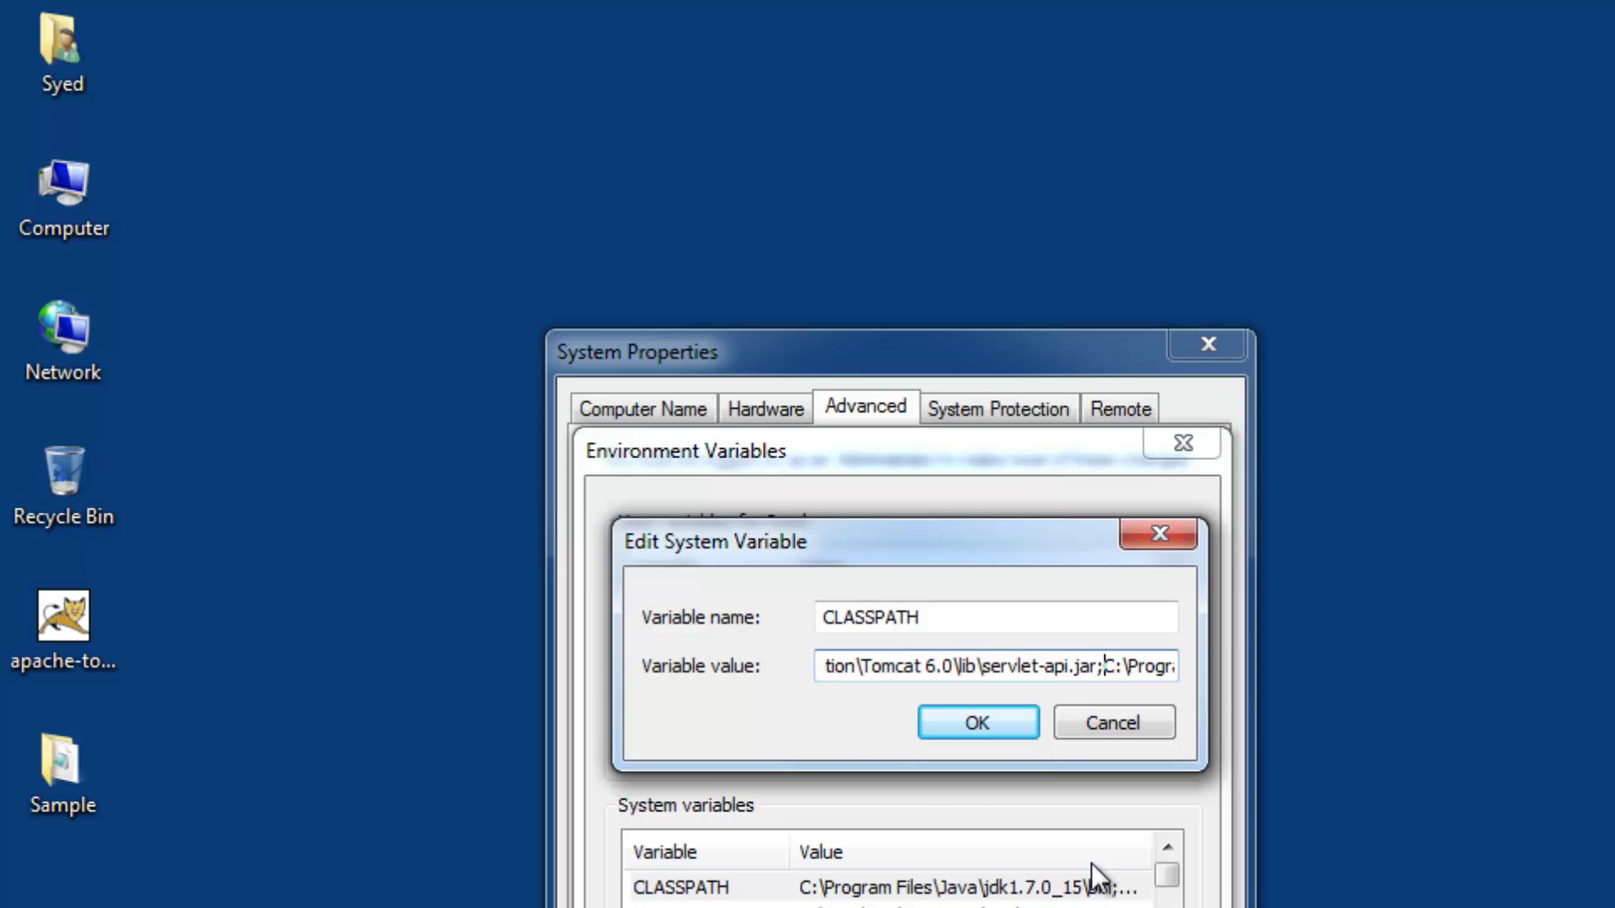
key(End)
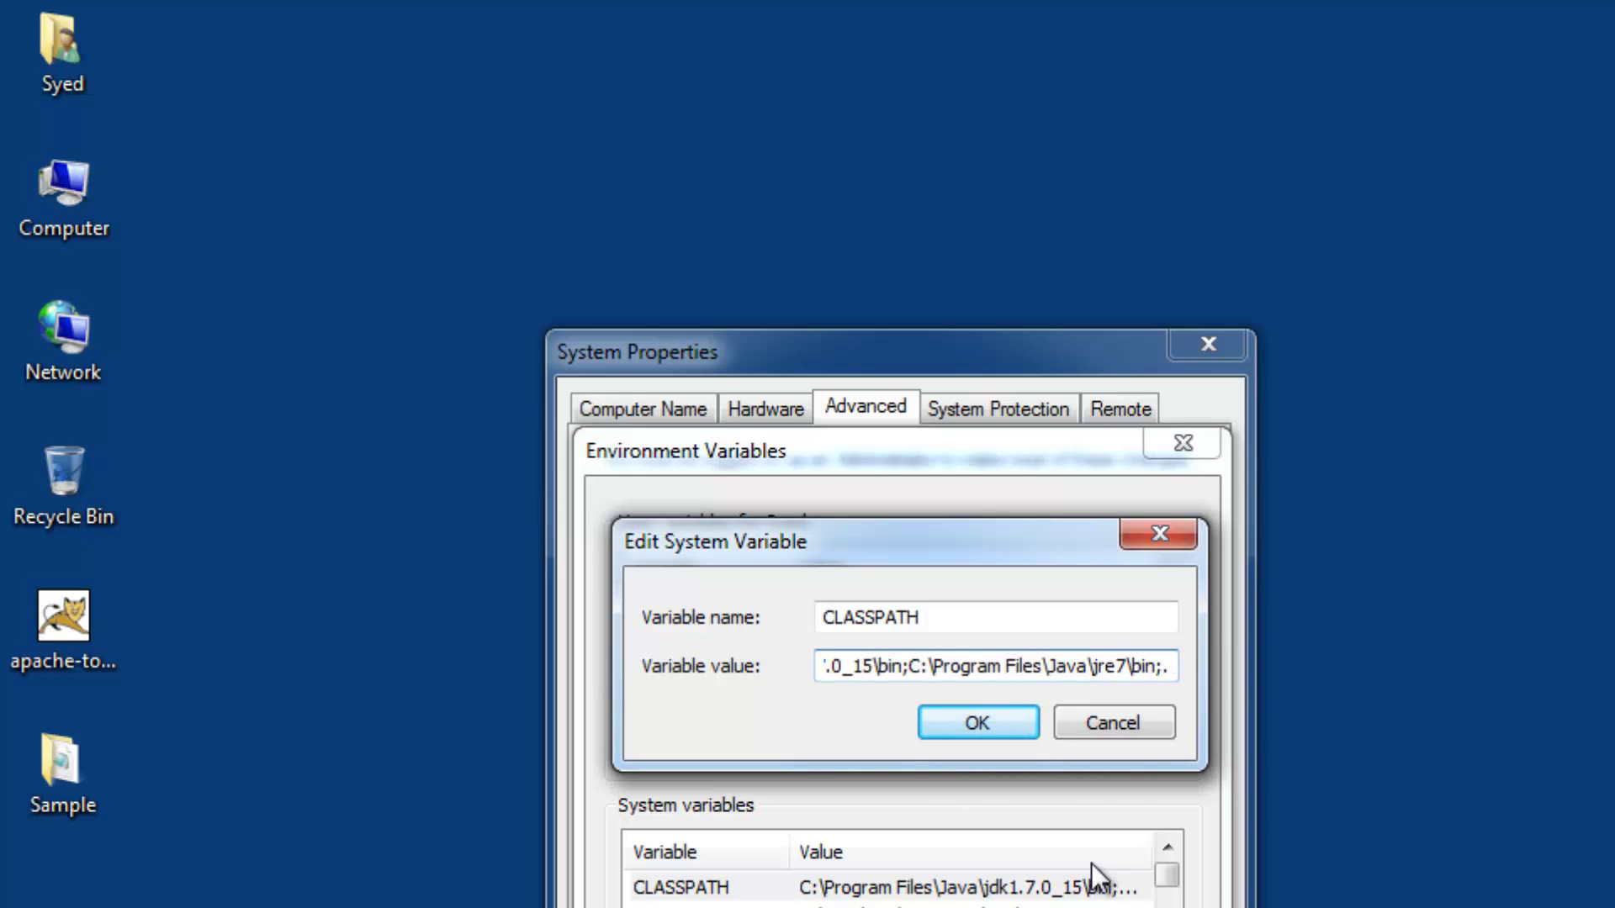
Confirm the CLASSPATH edit in all three dialogs with OK and close the Program Files window
click(968, 724)
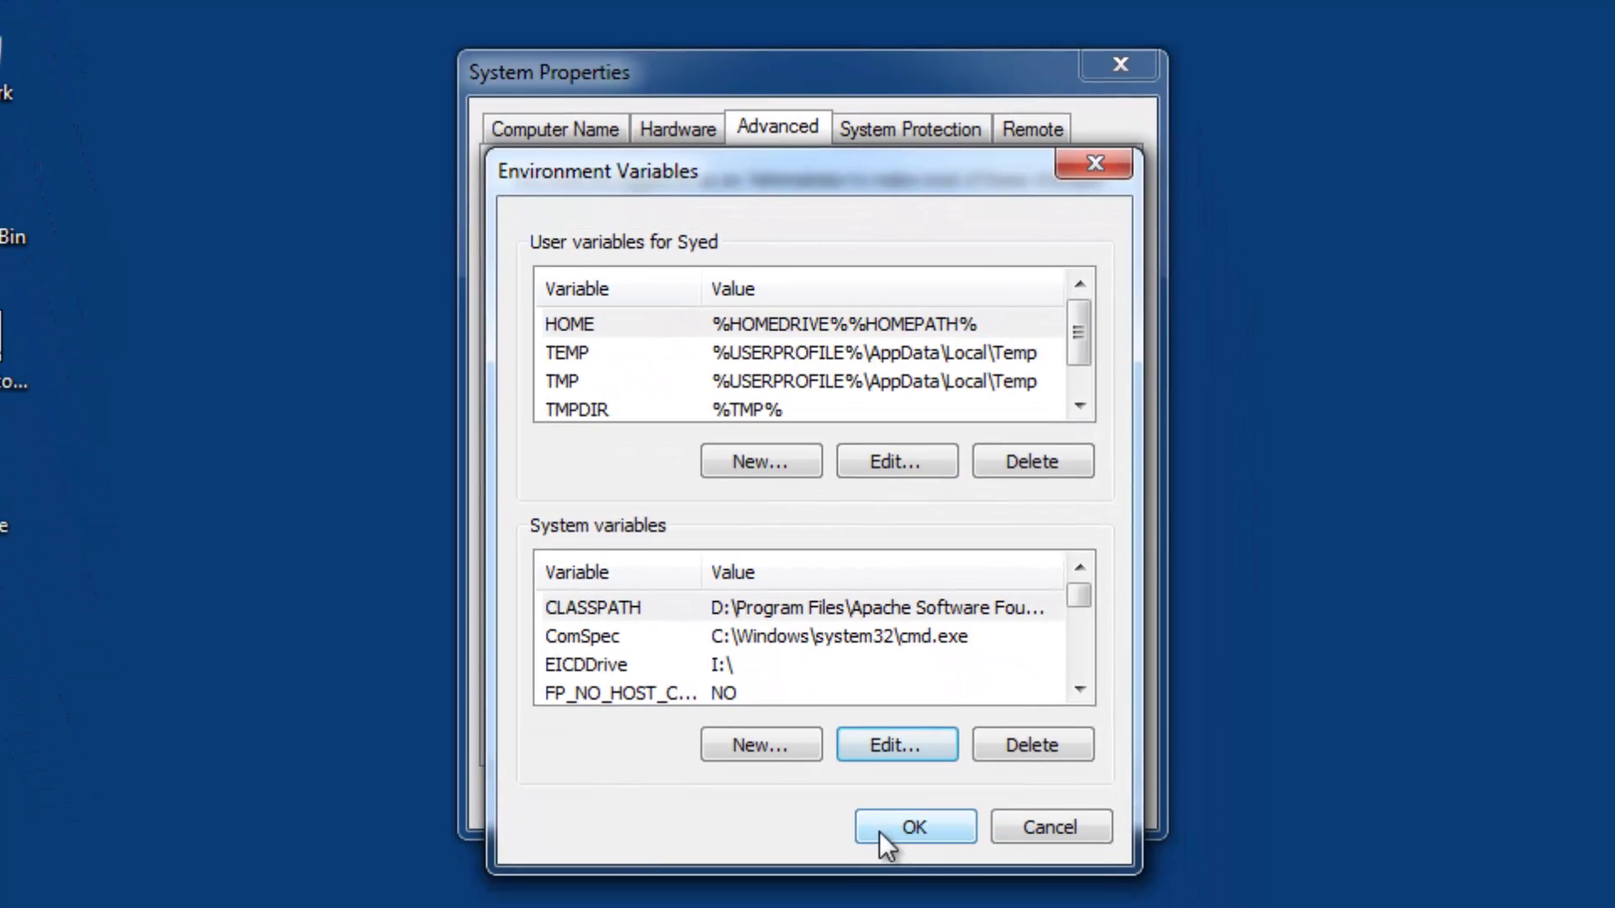
click(879, 828)
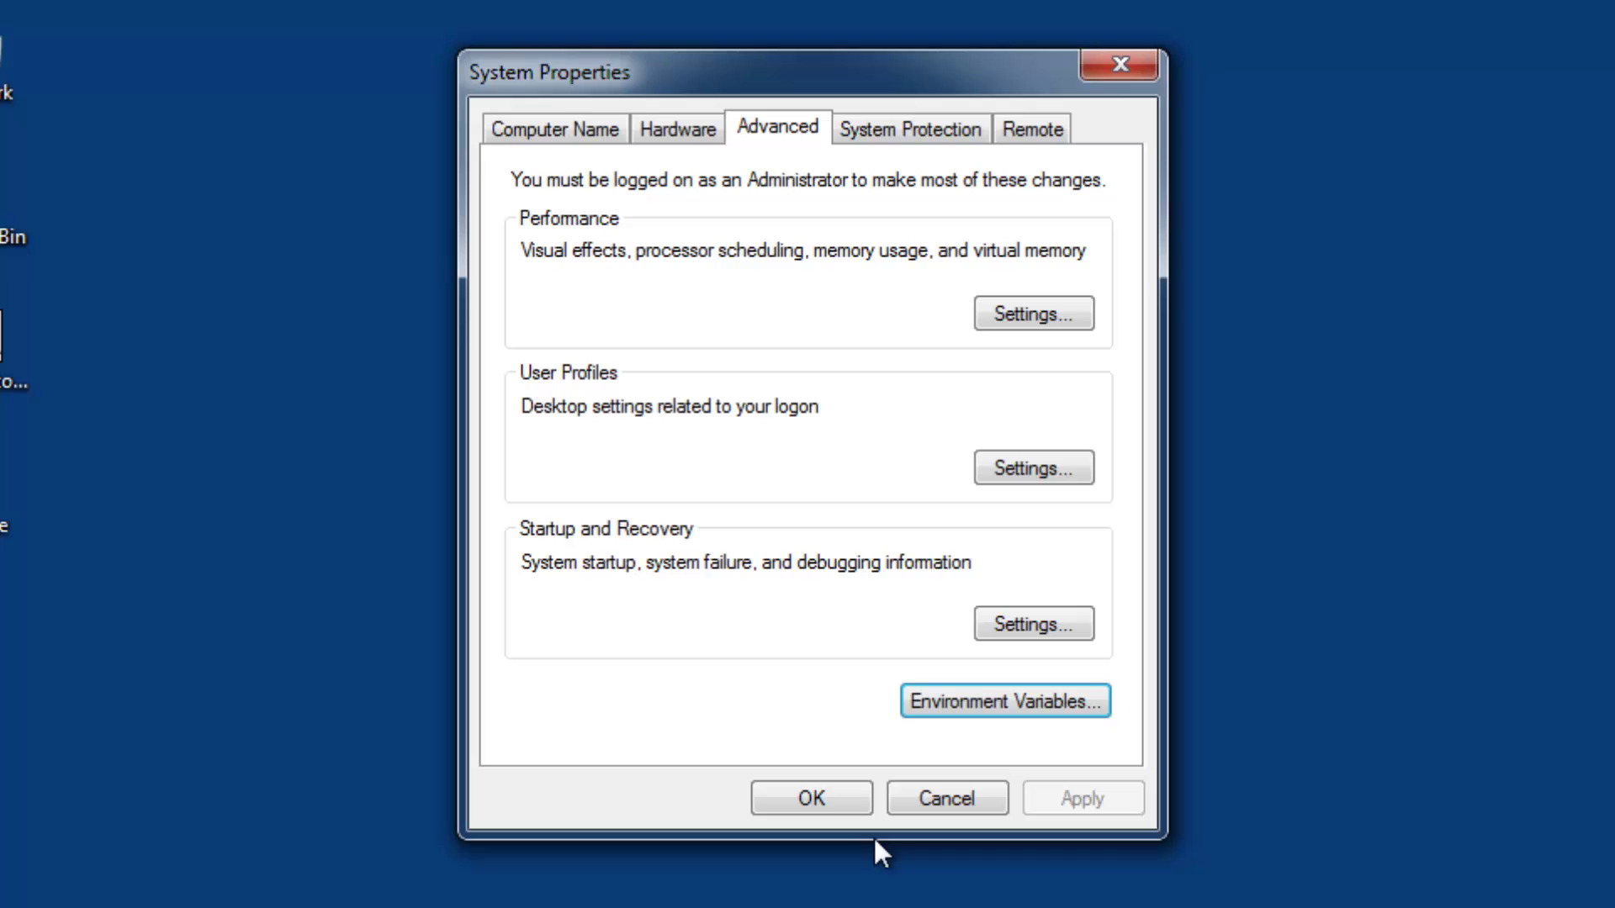
click(822, 803)
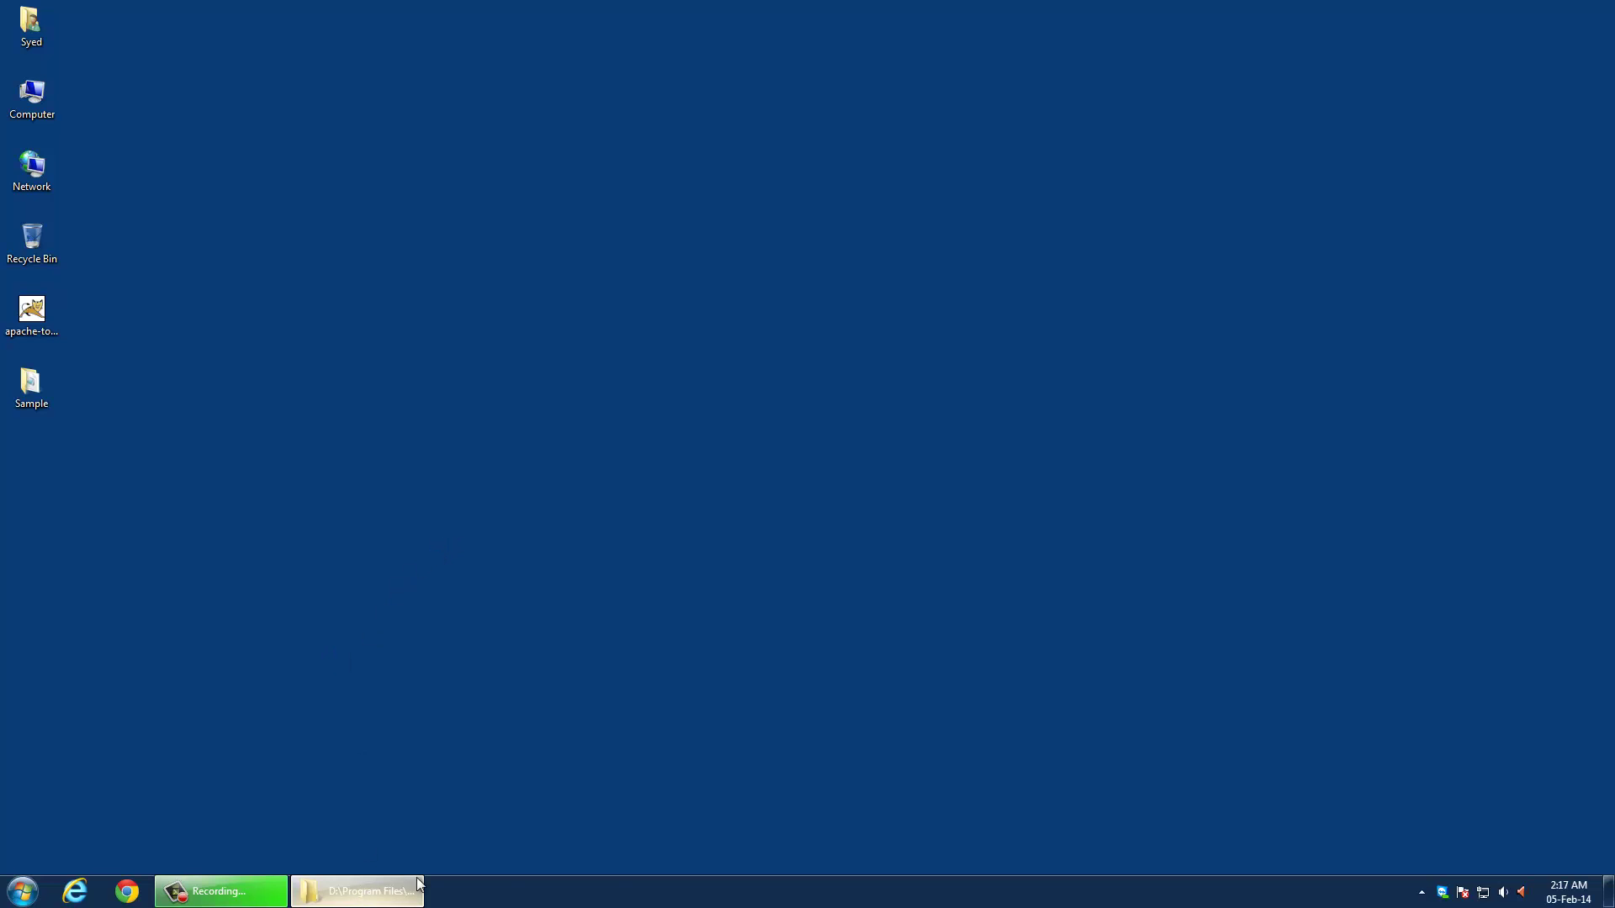
click(357, 892)
key(alt+F4)
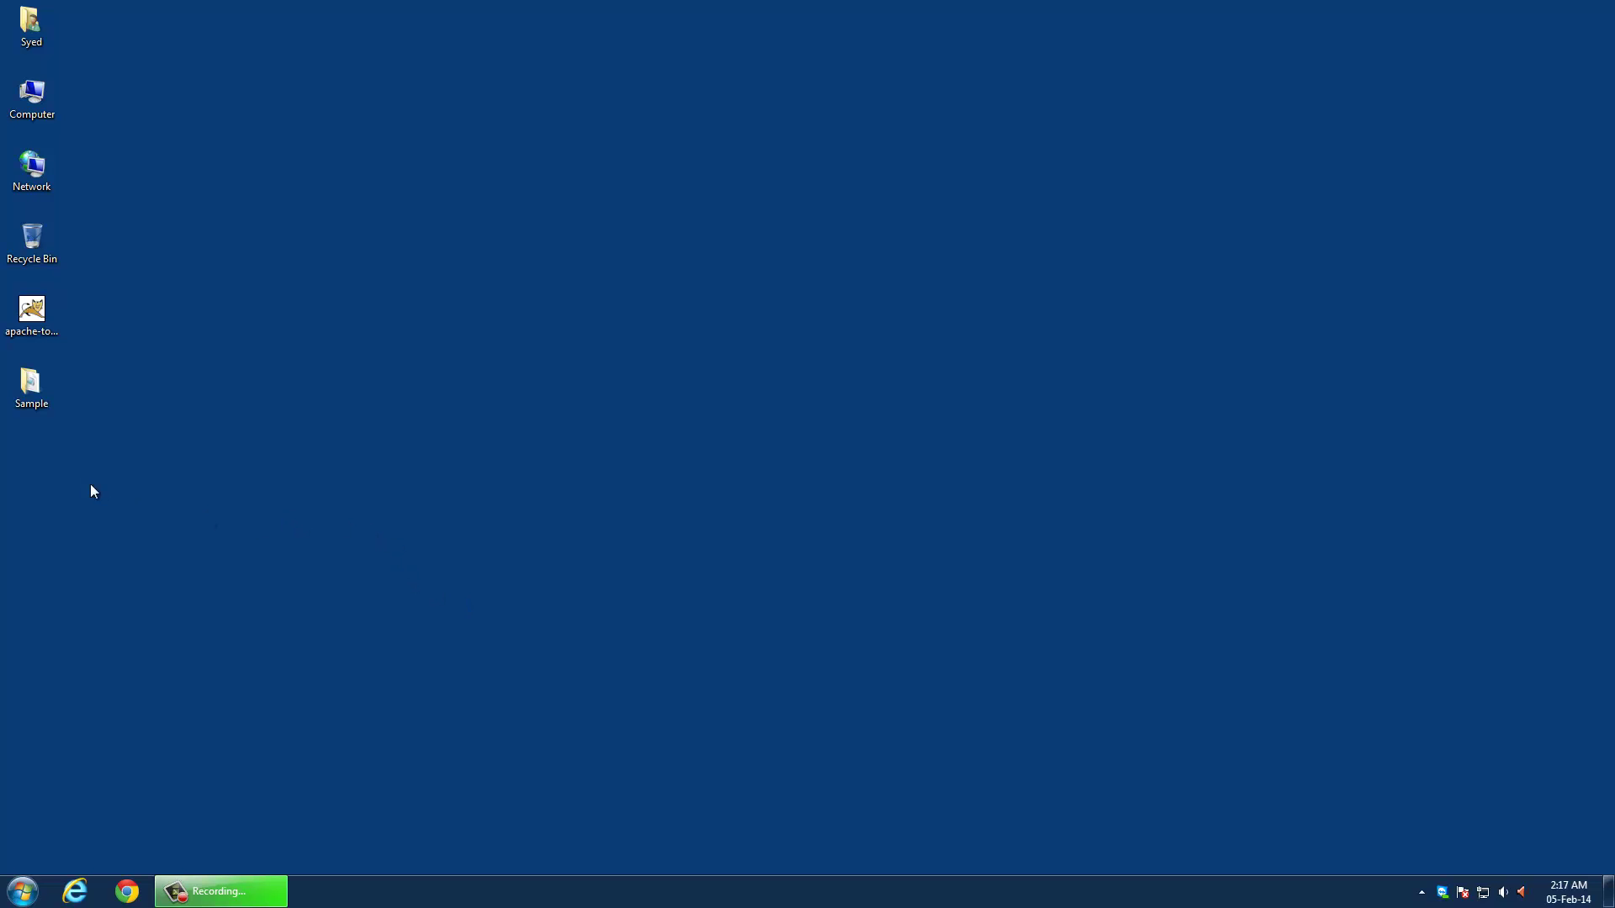
Browse from the desktop into Sample\WEB-INF\classes
double_click(38, 395)
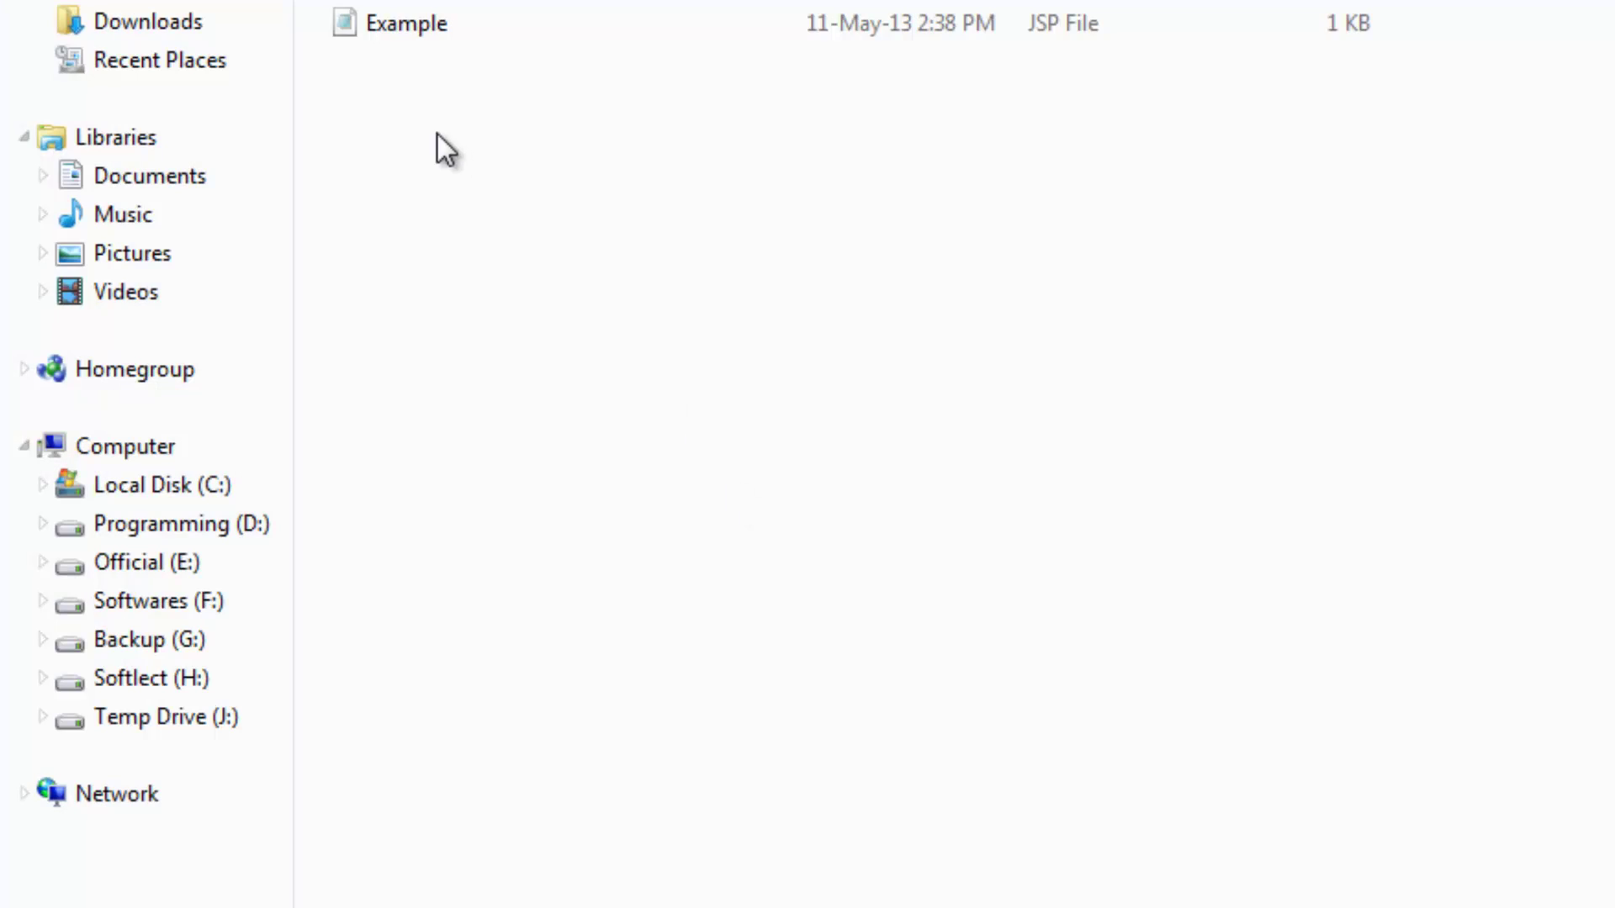
double_click(417, 3)
double_click(406, 3)
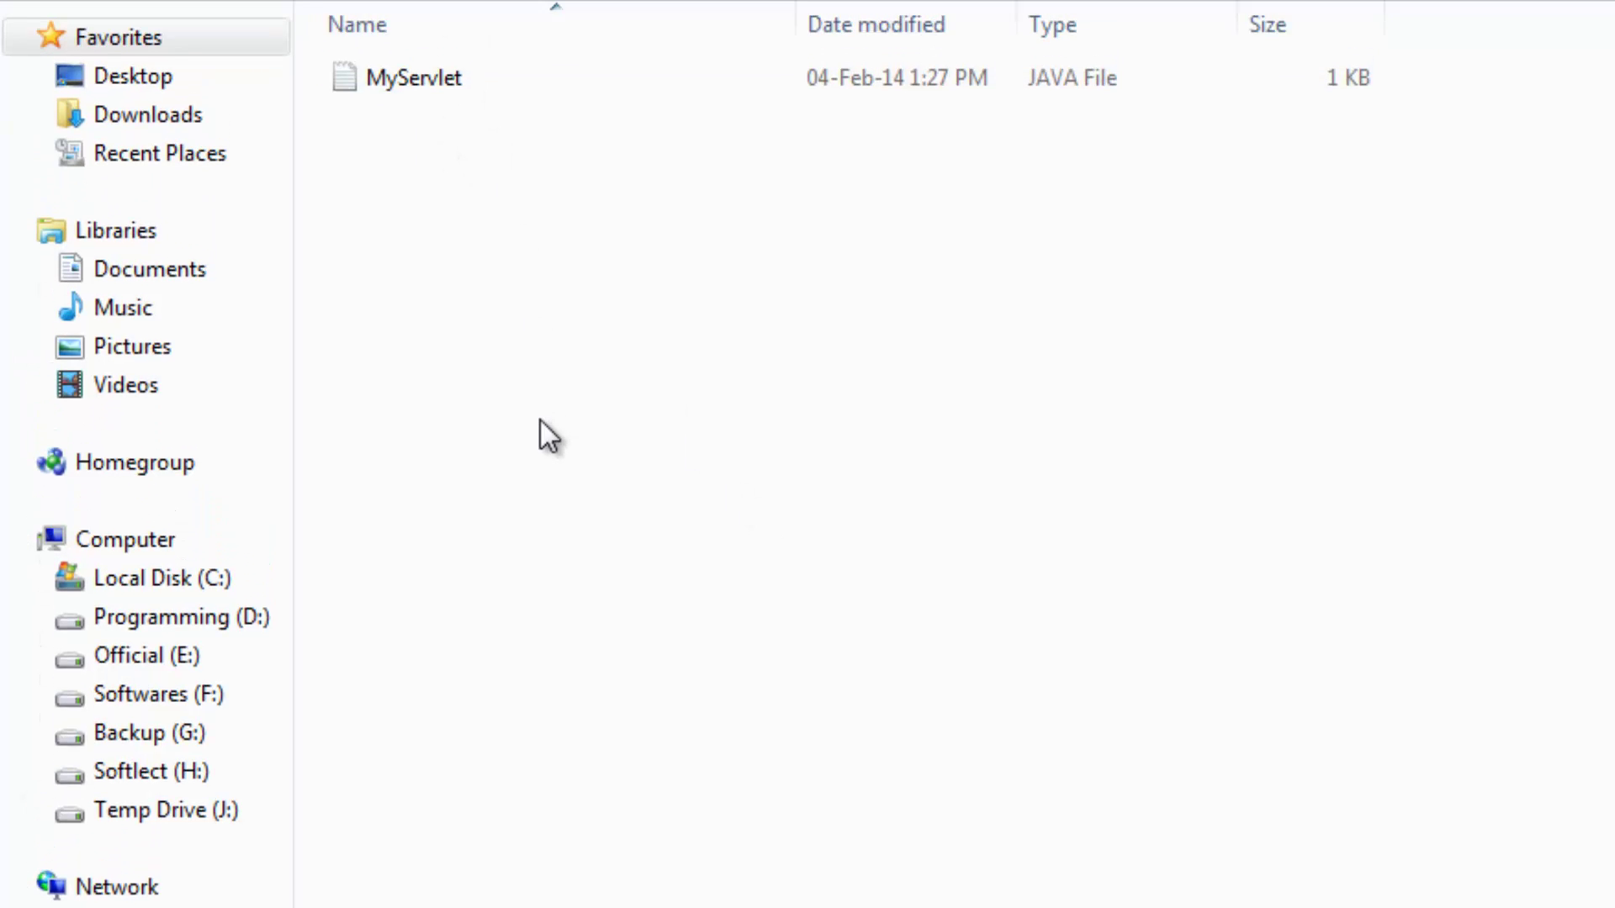
From a command window in that folder, recompile MyServlet.java with javac, now without errors
right_click(540, 329)
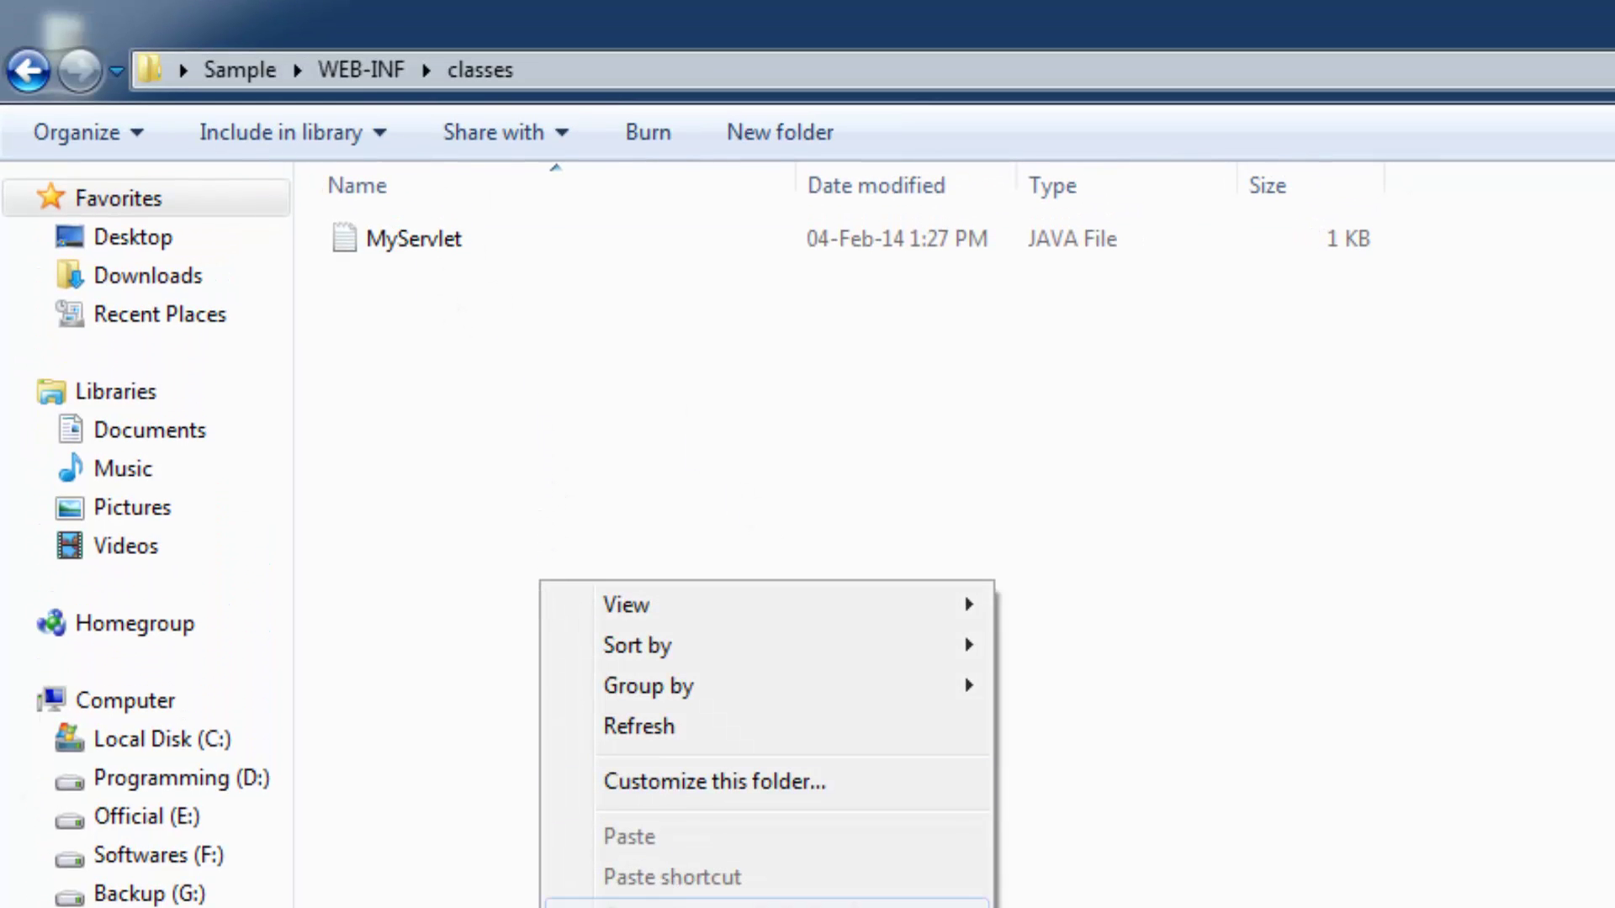
click(715, 905)
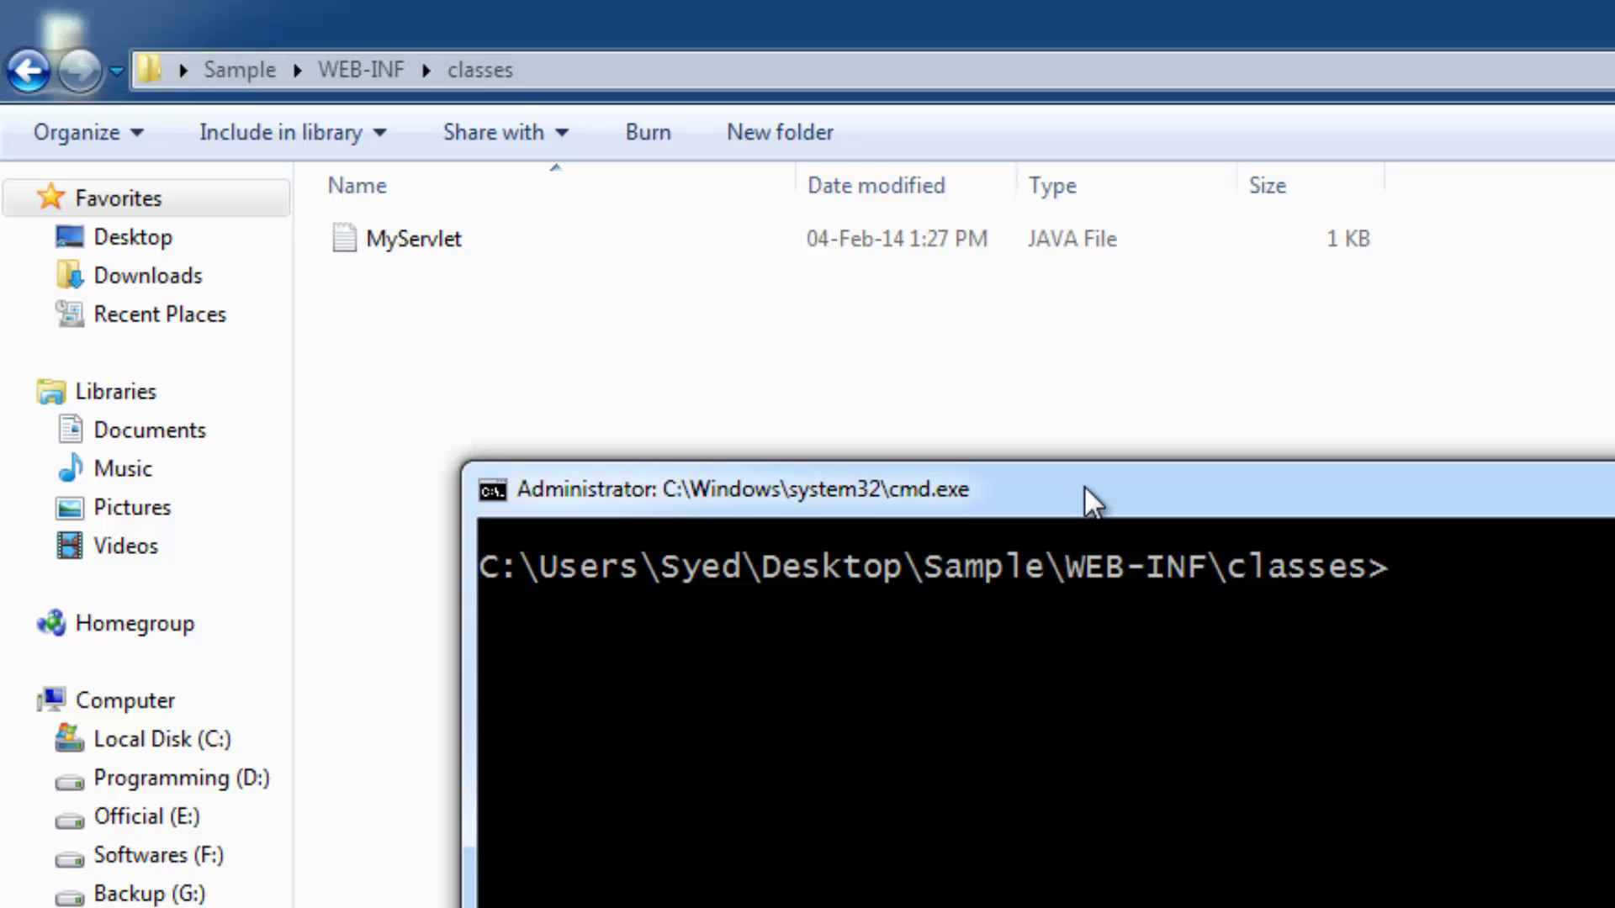
drag(1081, 501, 1140, 352)
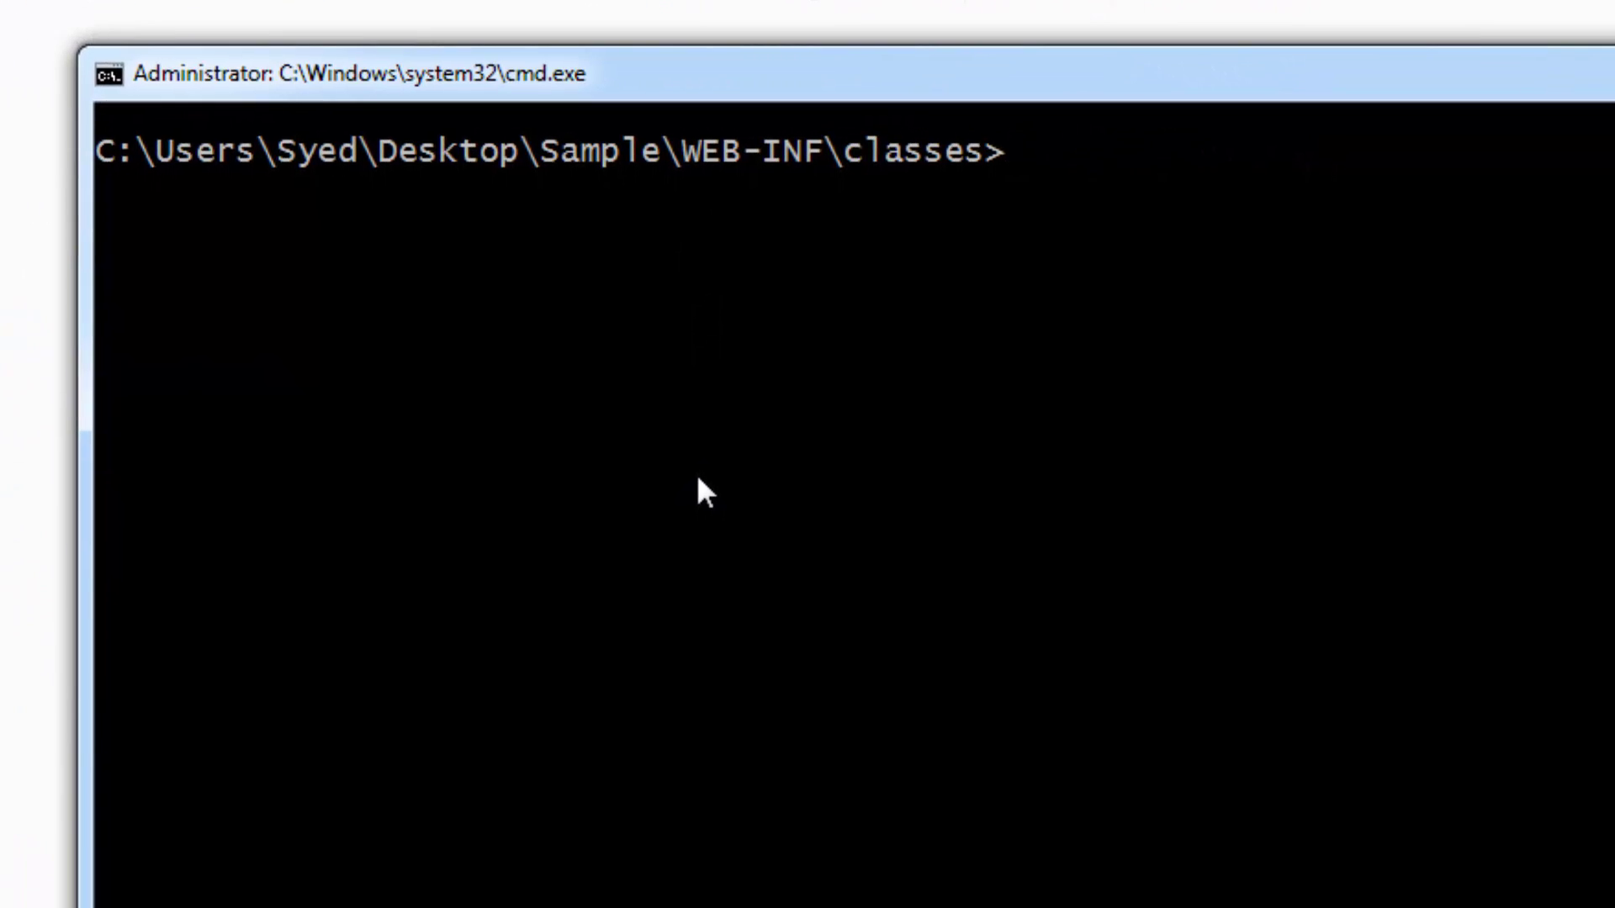
text(javac )
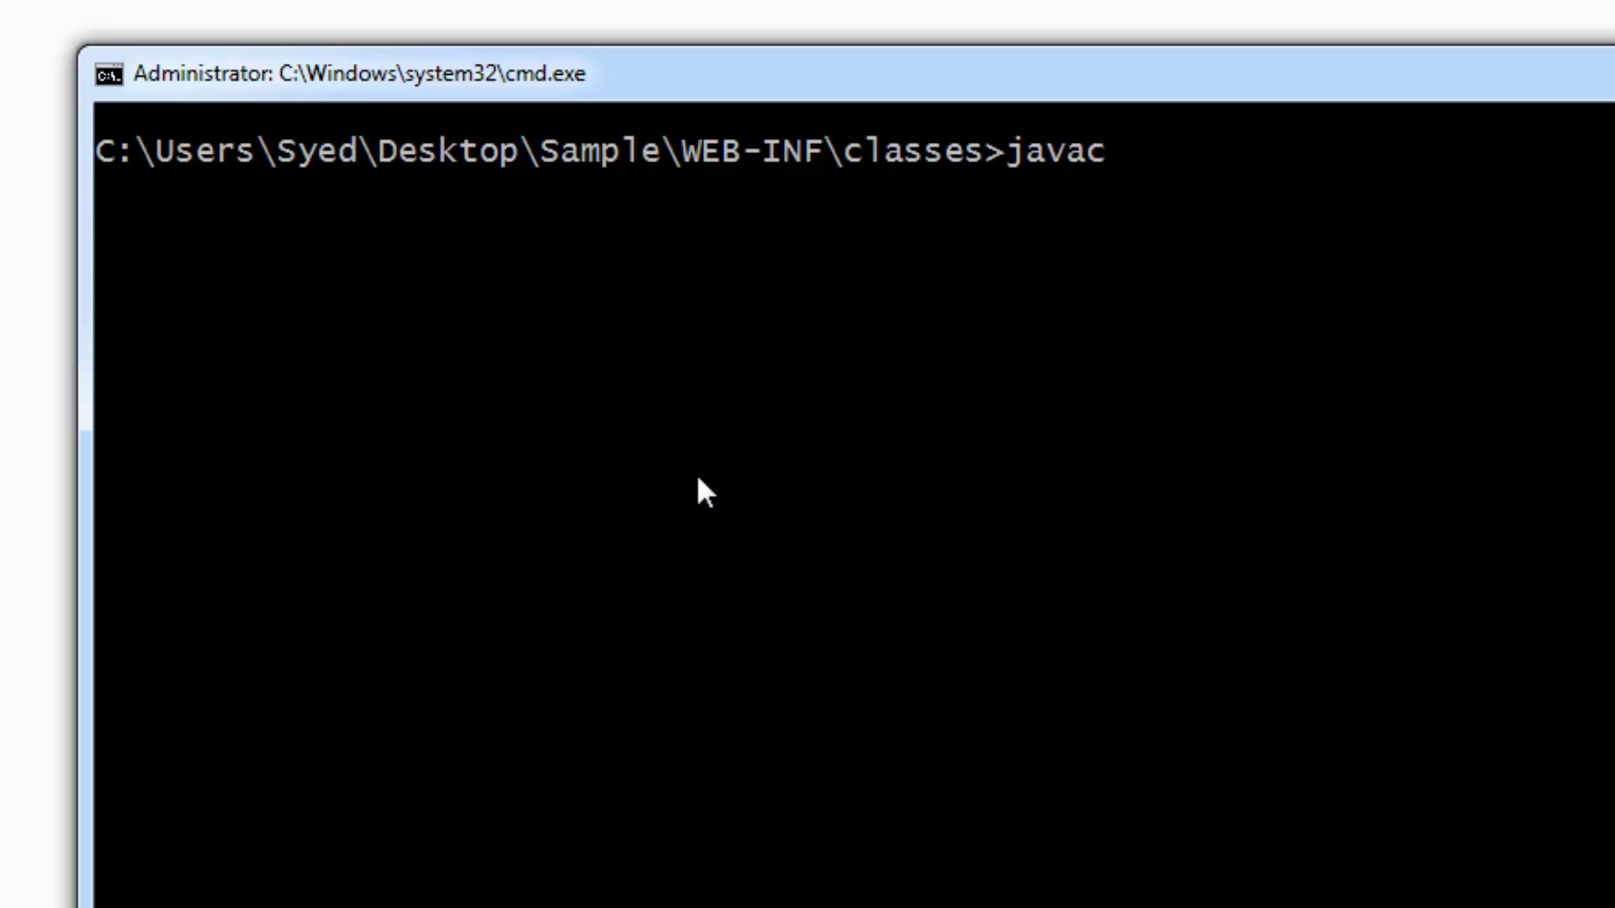
text(MyServlet.java)
key(Return)
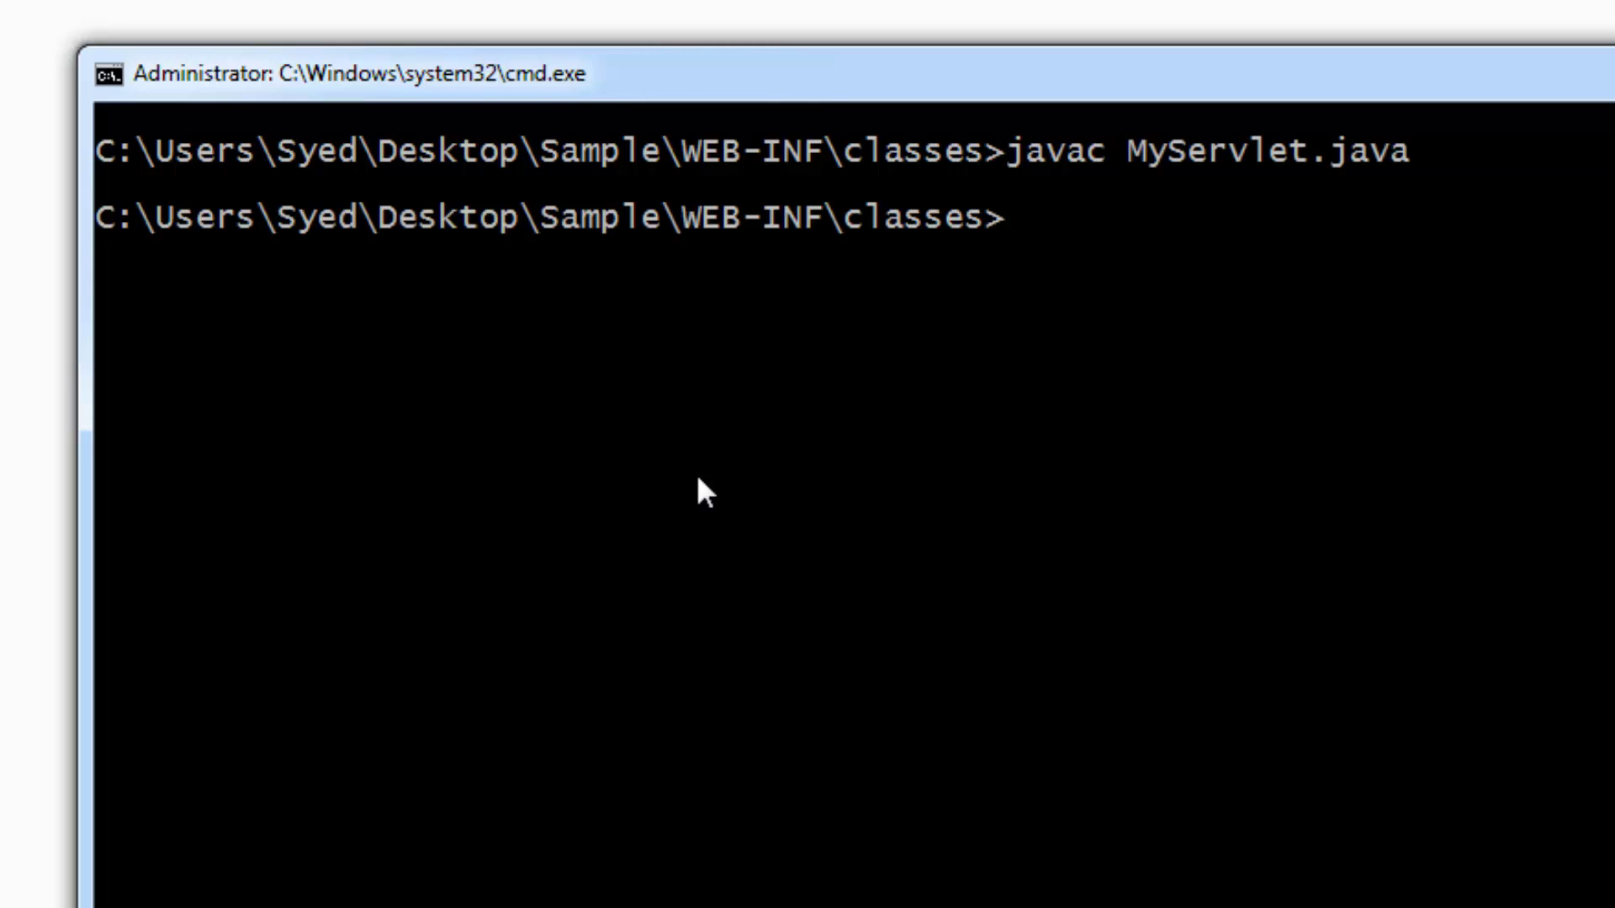